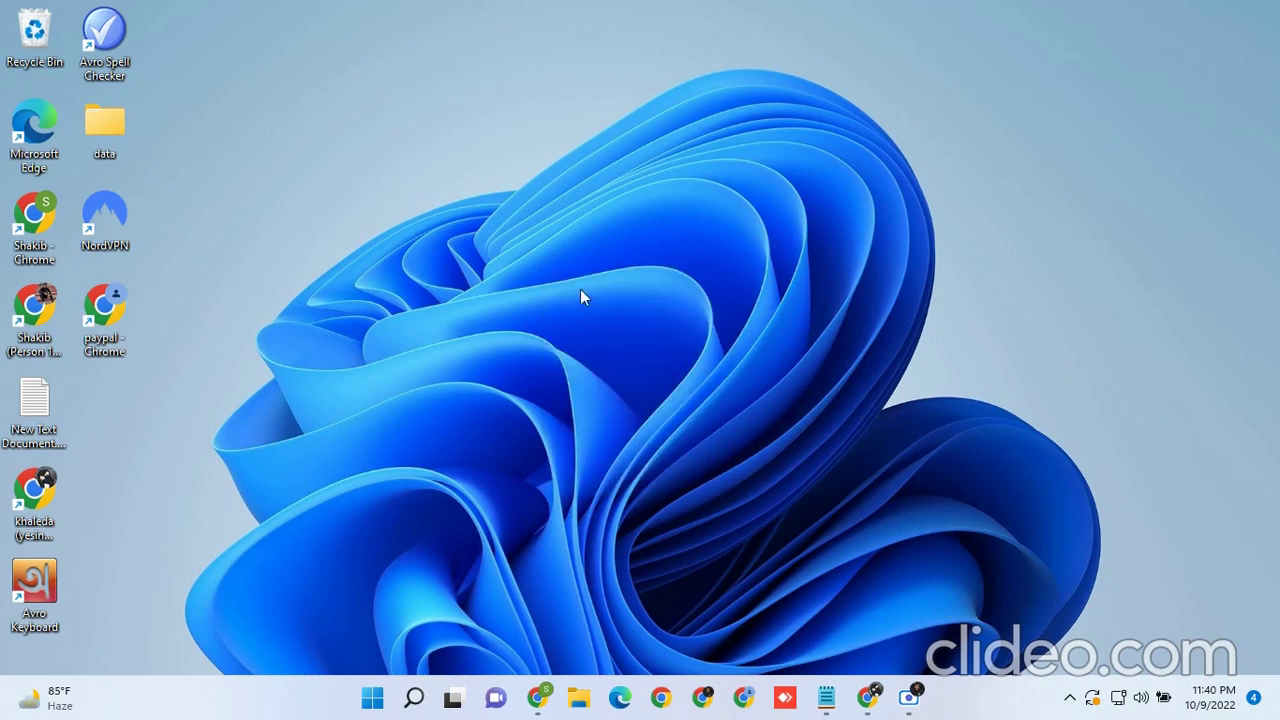
mouse_move(616, 326)
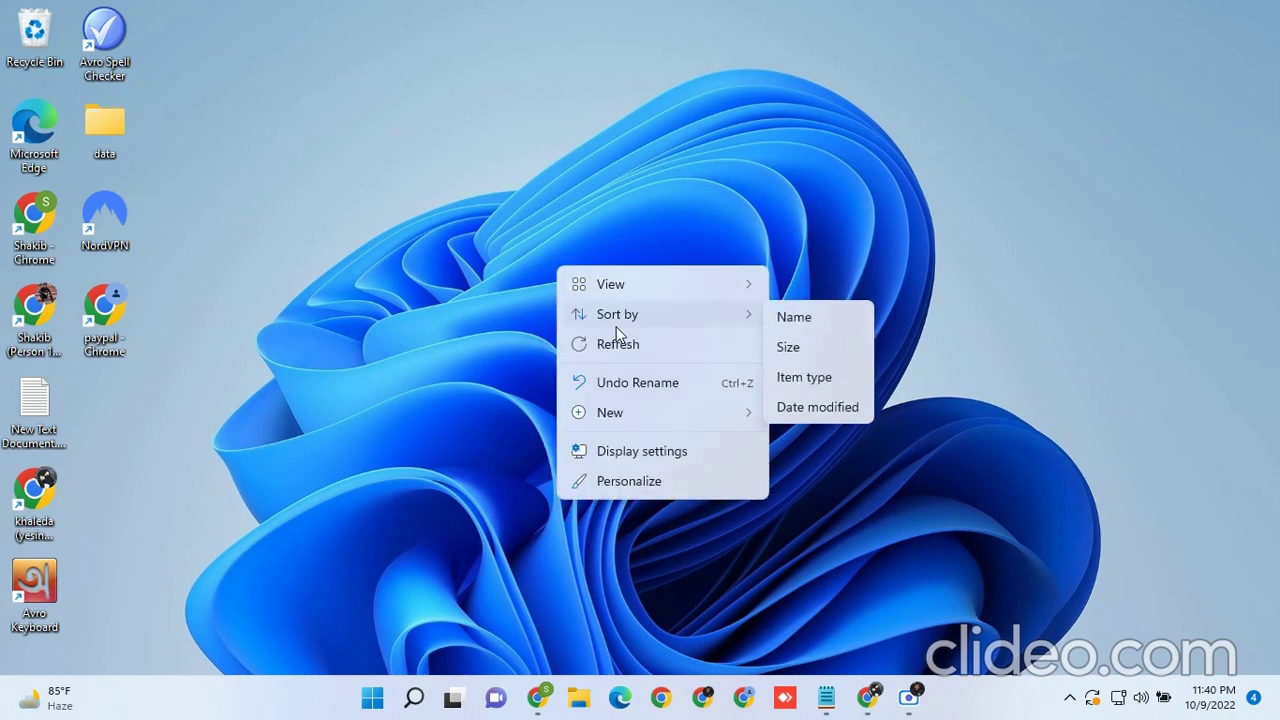
click(641, 350)
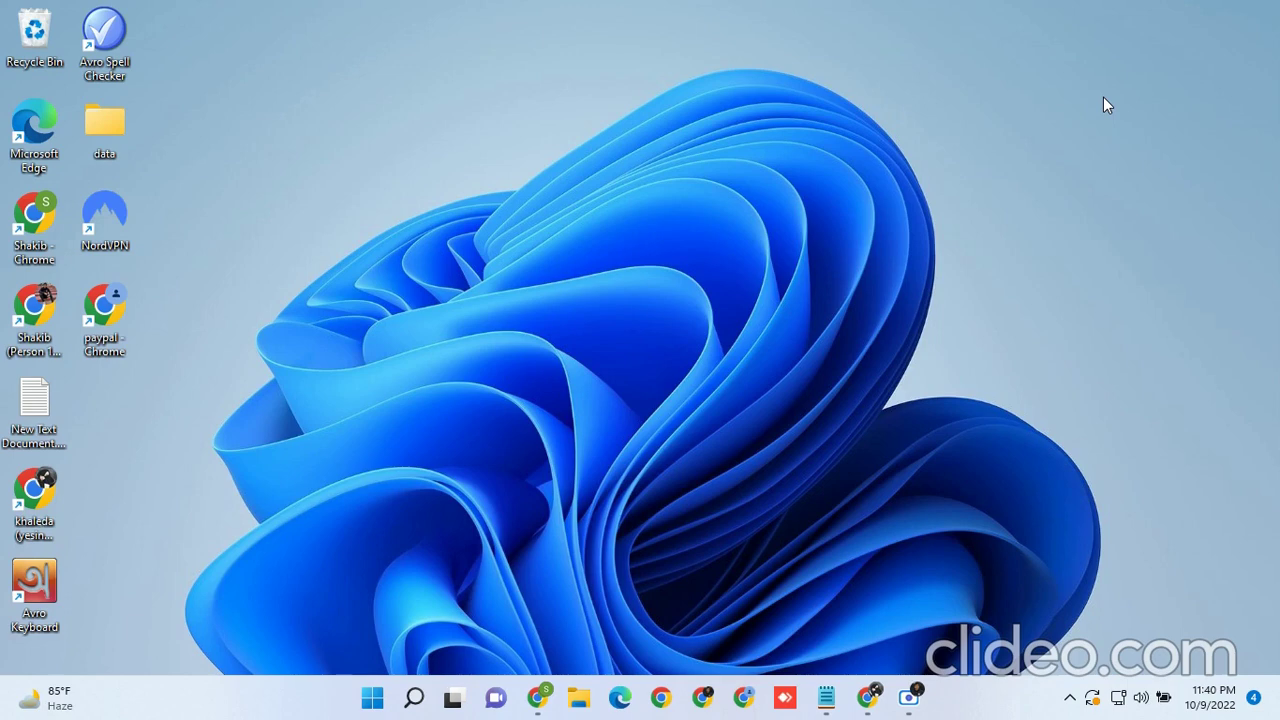
right_click(970, 66)
click(1032, 146)
right_click(1016, 131)
click(1073, 214)
right_click(1066, 138)
click(1070, 220)
right_click(1038, 122)
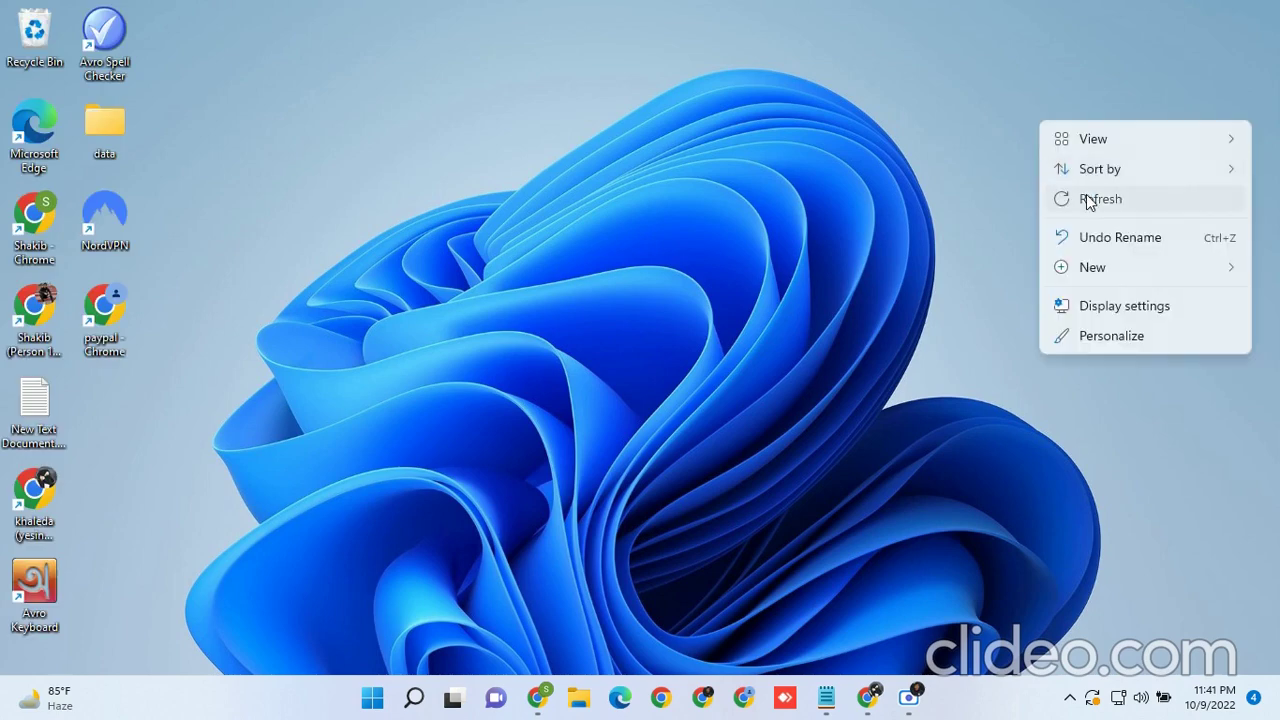
click(1086, 199)
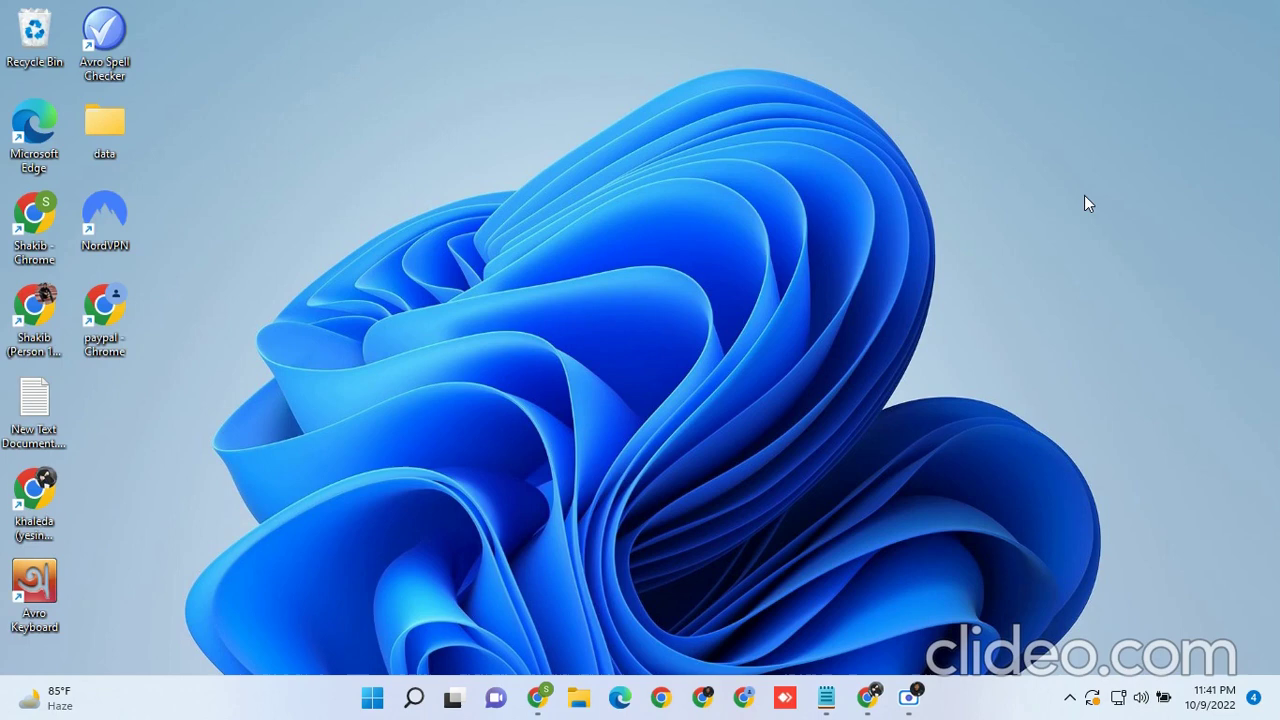
right_click(1051, 167)
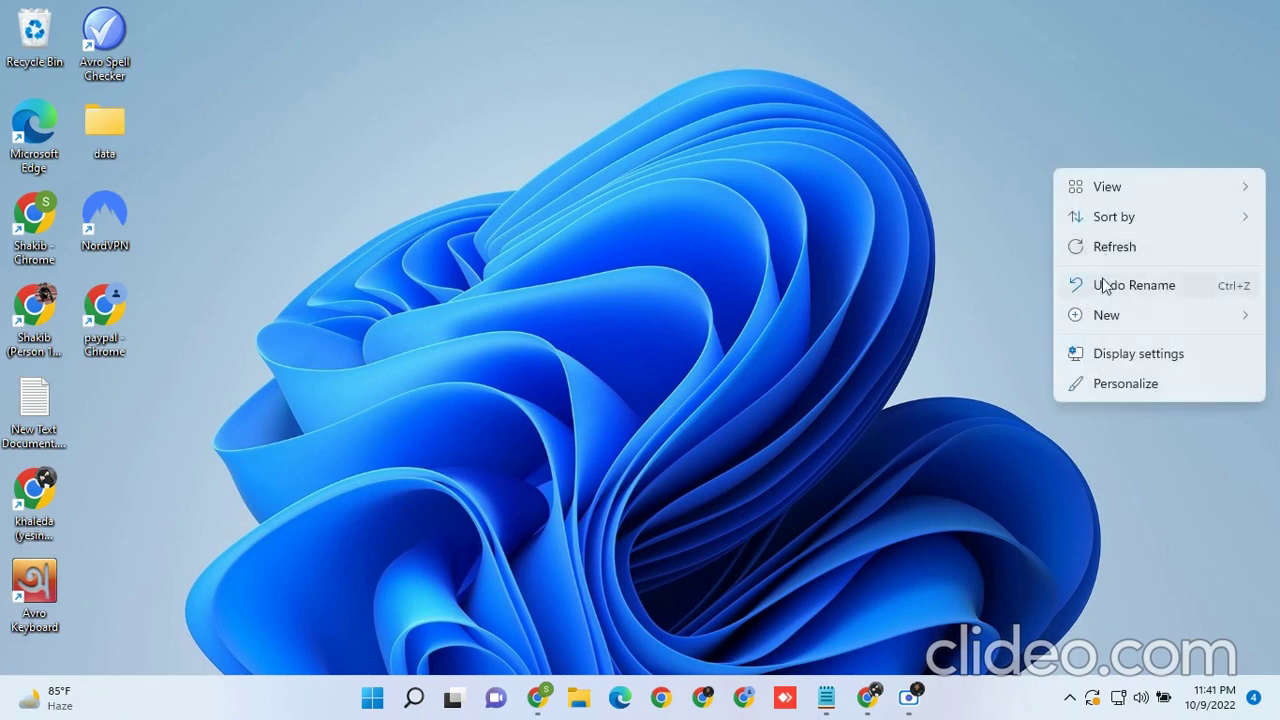
click(1104, 253)
right_click(995, 135)
click(1049, 226)
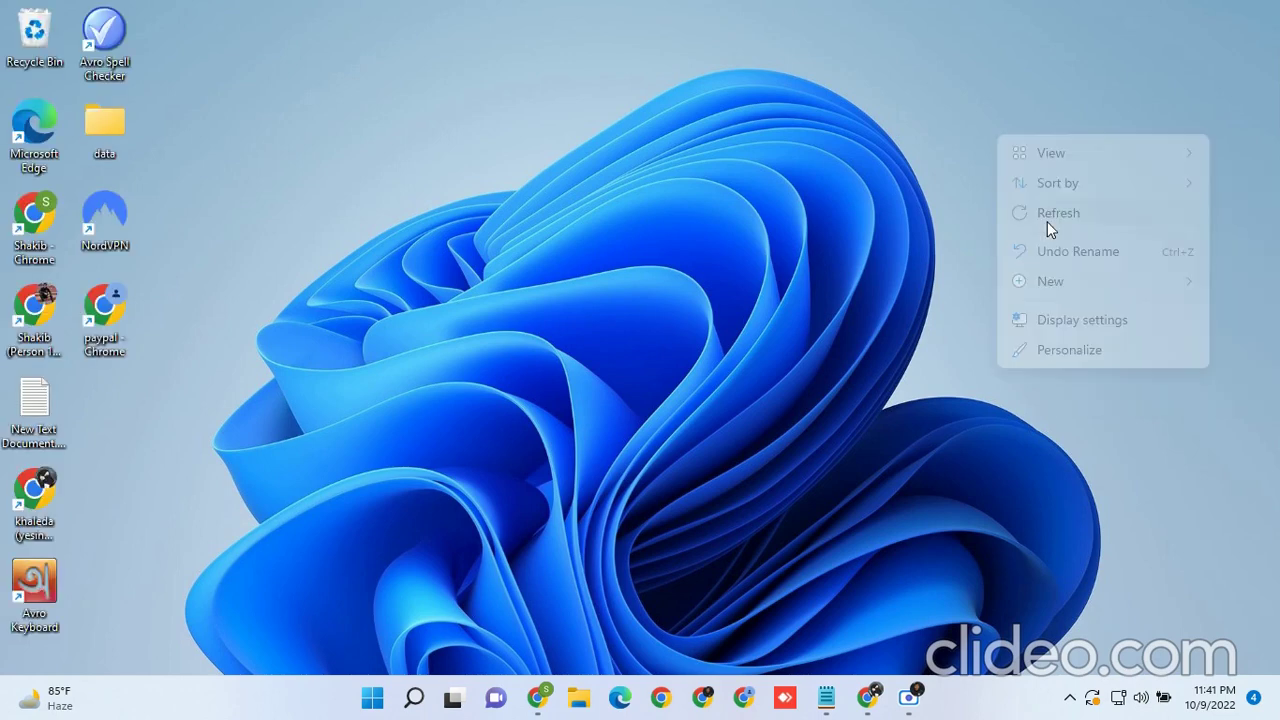
right_click(1022, 177)
click(1063, 255)
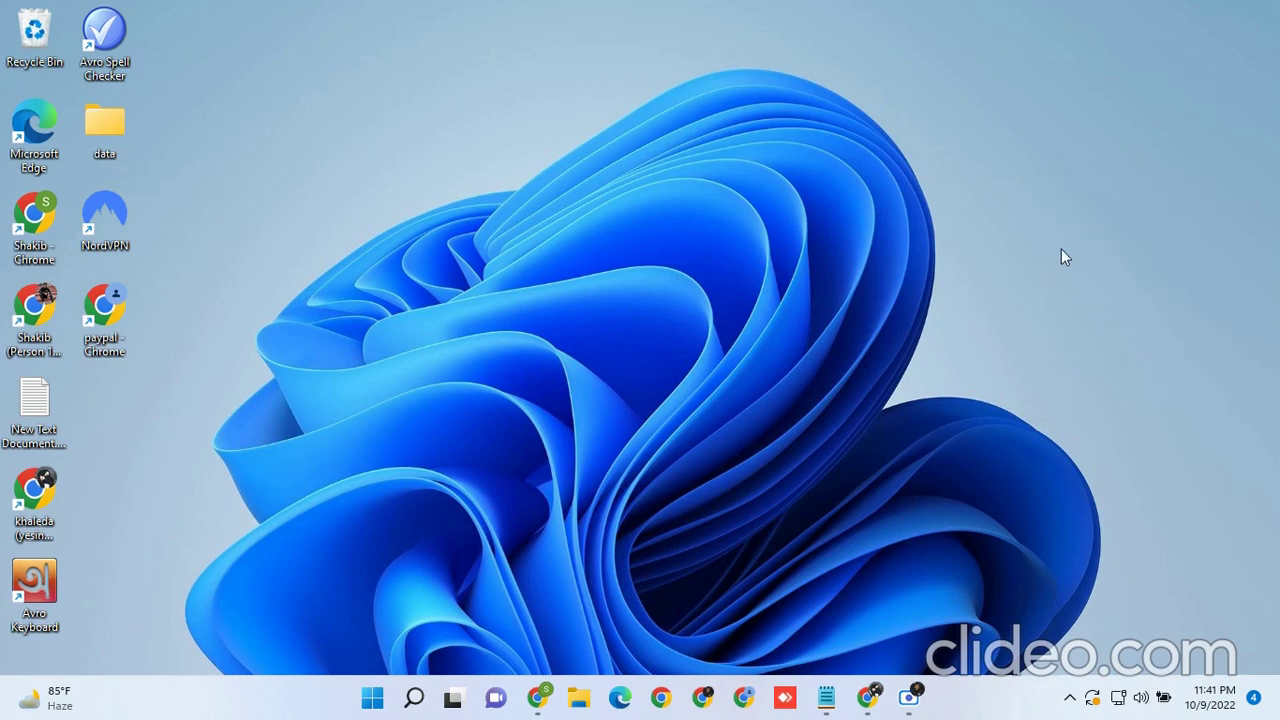
right_click(1048, 218)
click(1086, 290)
Step: Switch to Chrome, open the gsm-arena.com/wp-admin login page, and load the gsm-arena.com home page in a second tab
click(539, 698)
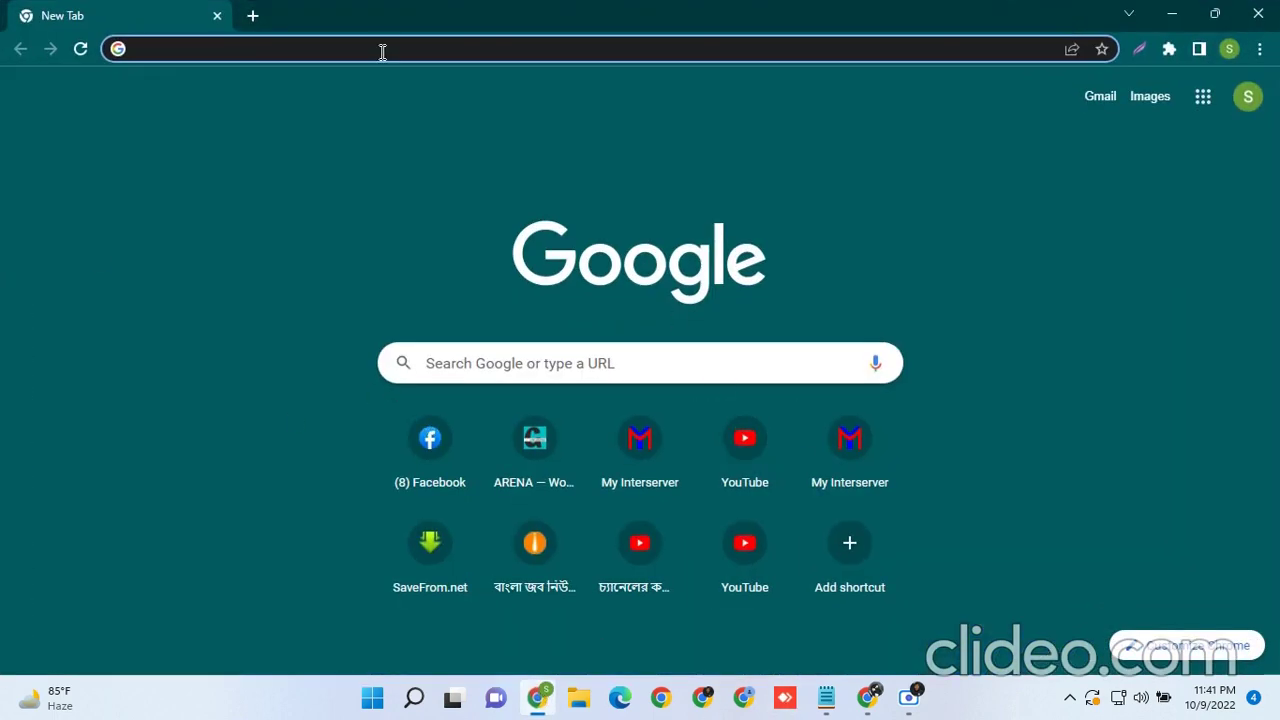
click(530, 465)
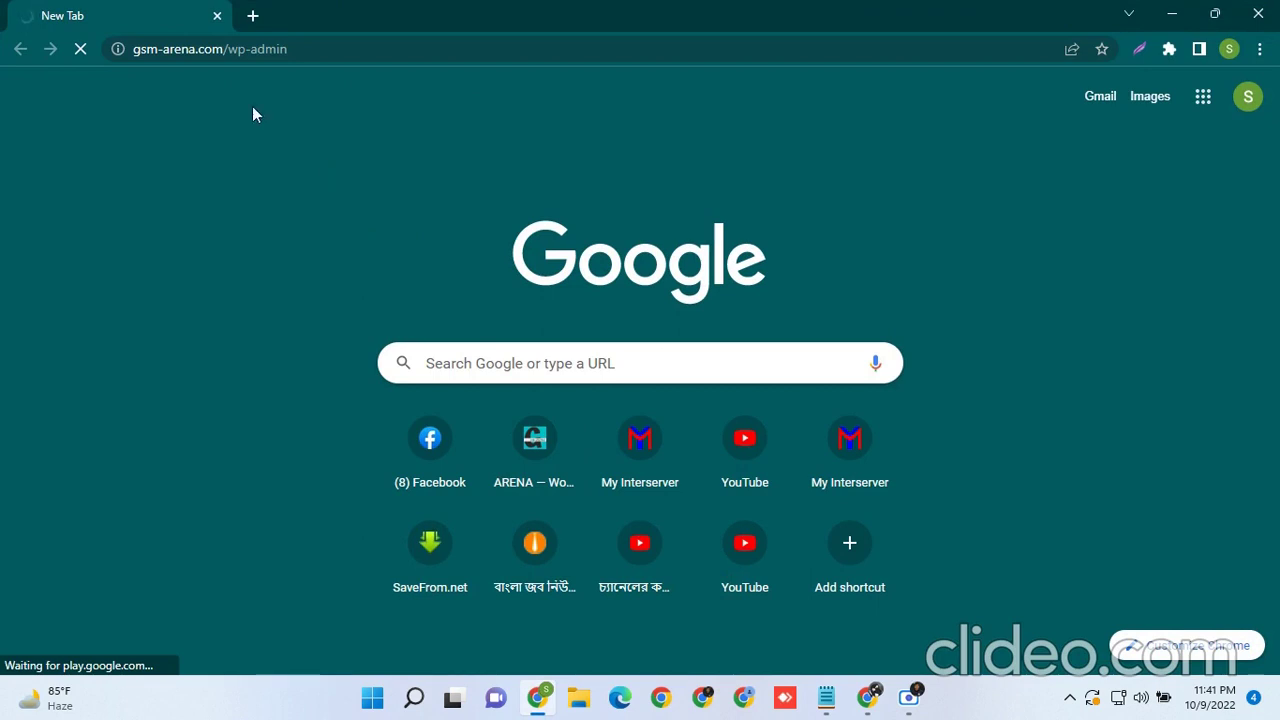
drag(216, 48, 130, 52)
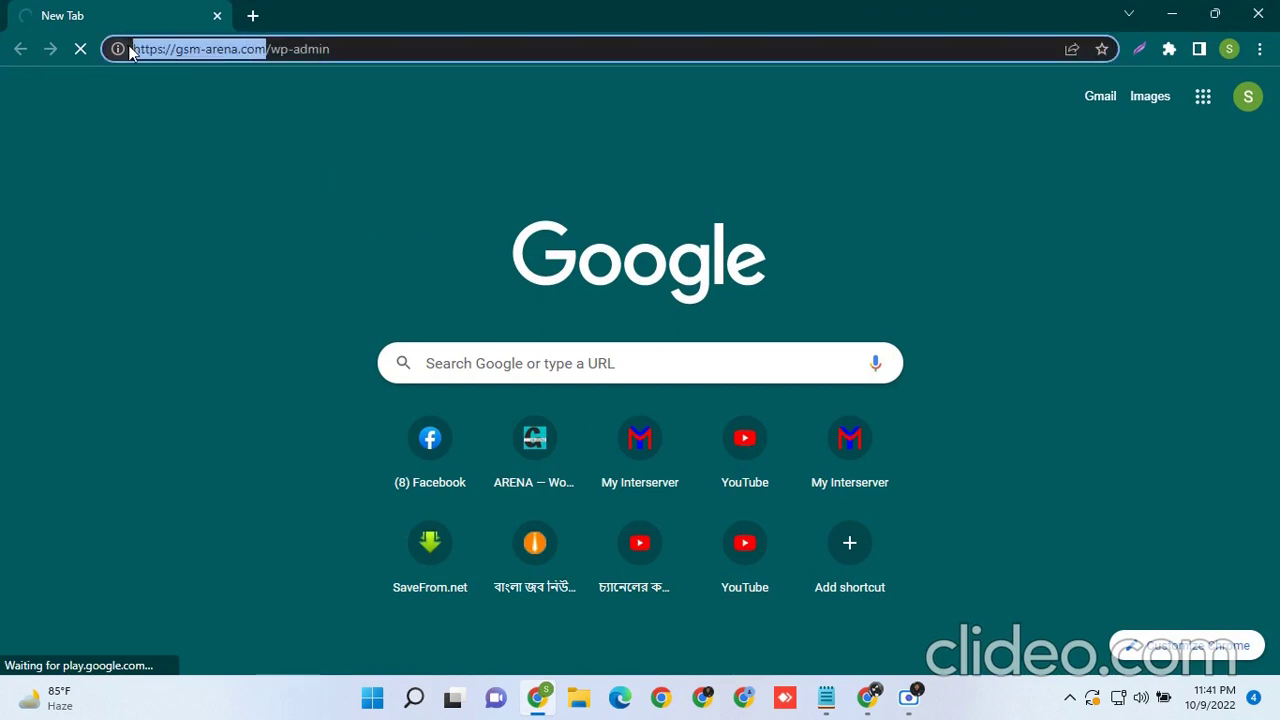
click(252, 16)
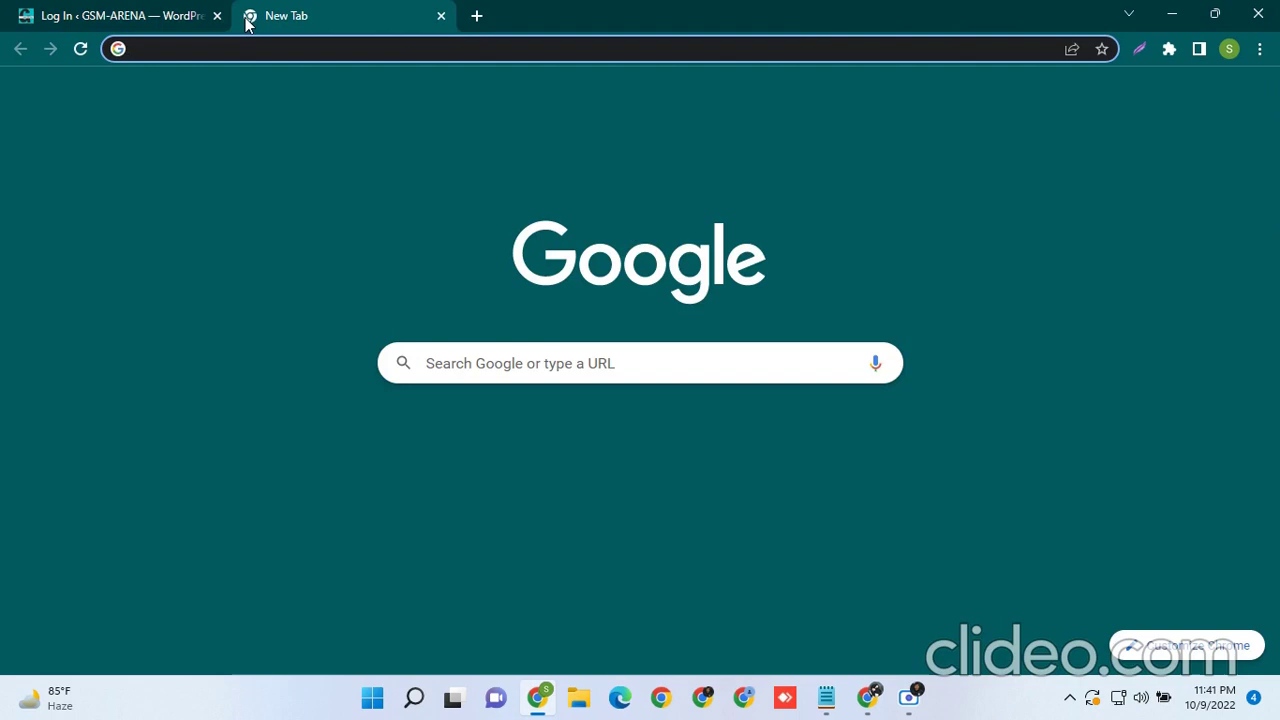
text(https://gsm-arena.com/wp-login.php?redirect_to=https%3A%2F%2Fgsm-arena.com%2Fwp-admin%2F&reauth=1)
key(Return)
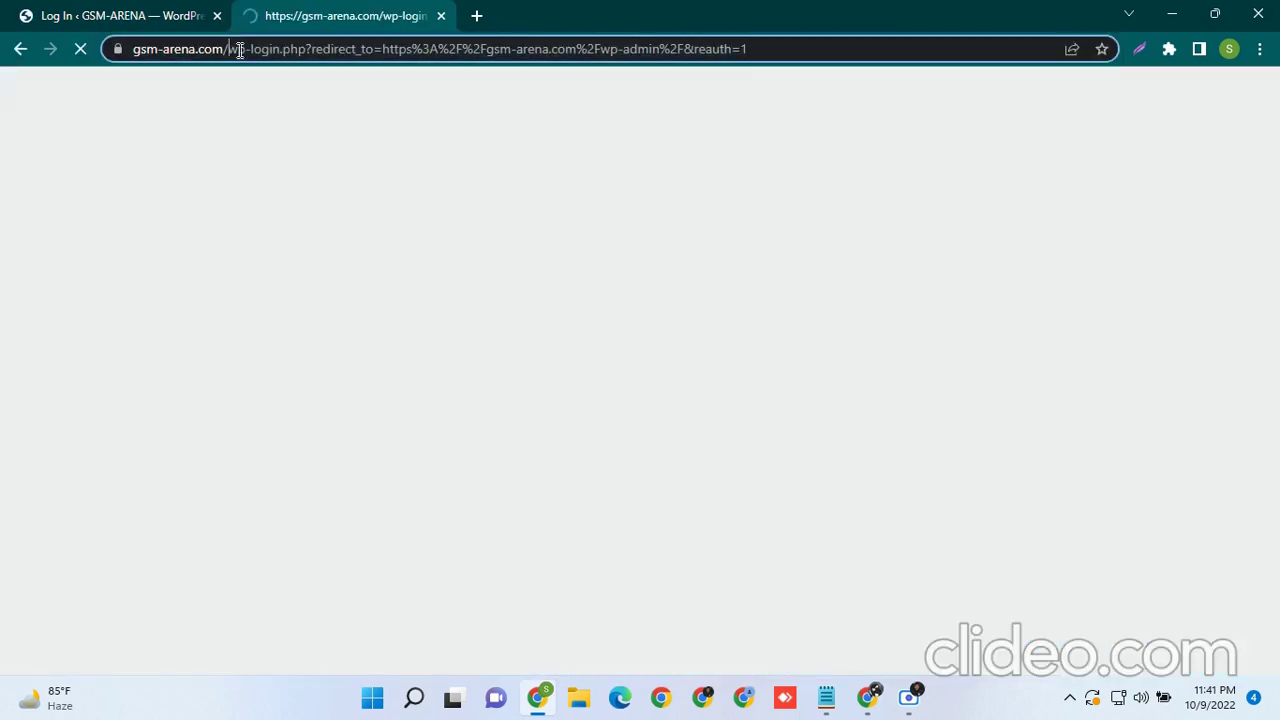
drag(234, 48, 772, 53)
key(BackSpace)
key(Return)
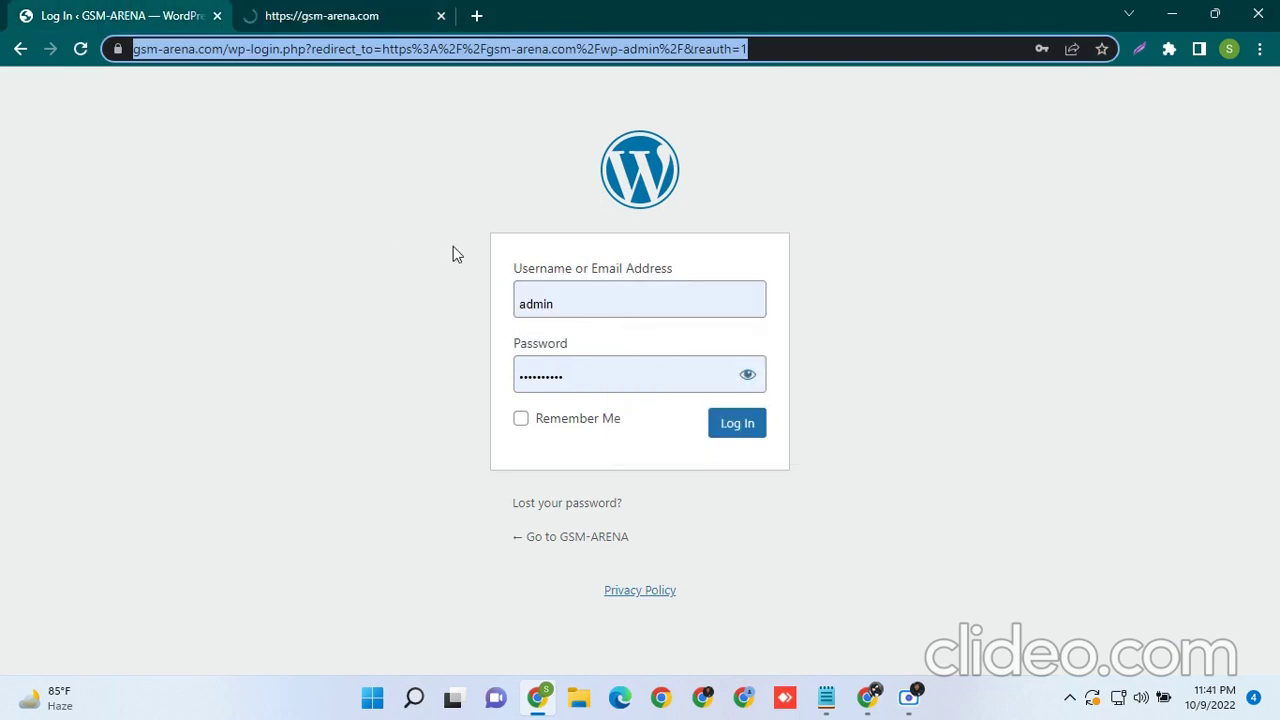
Step: Log in to the site's WordPress dashboard with the prefilled credentials and Remember Me enabled
click(520, 418)
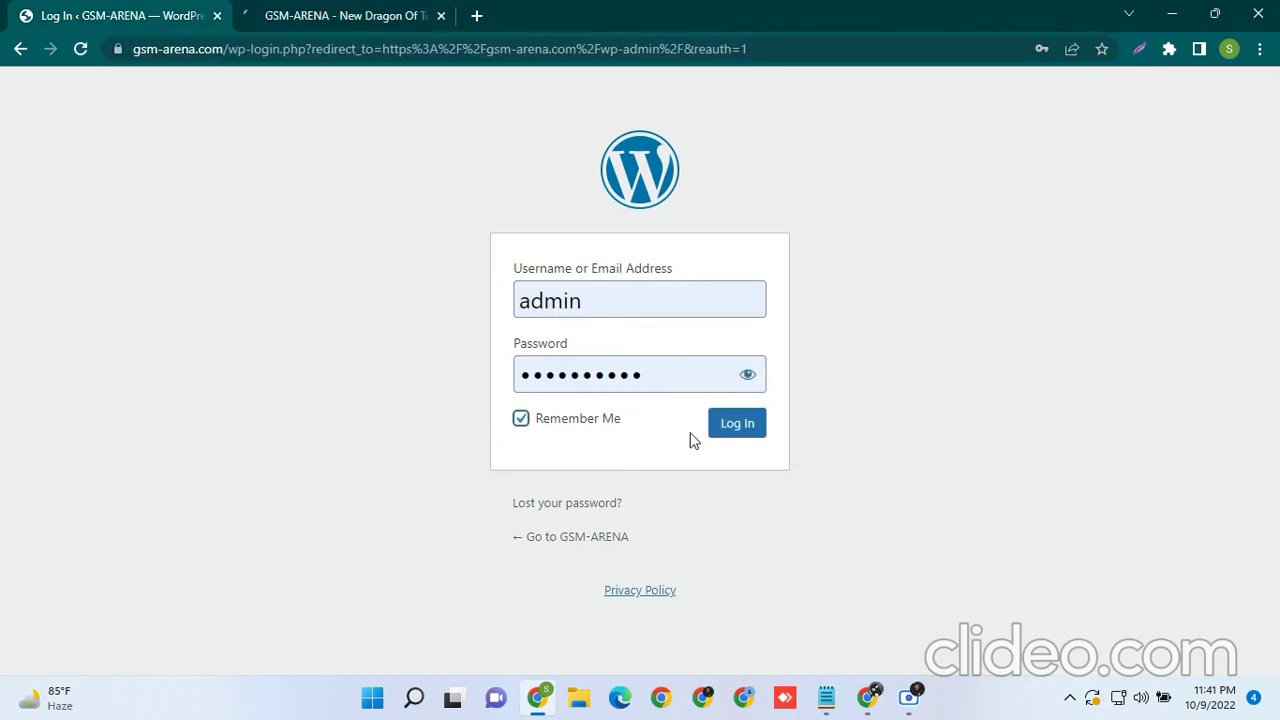
click(714, 423)
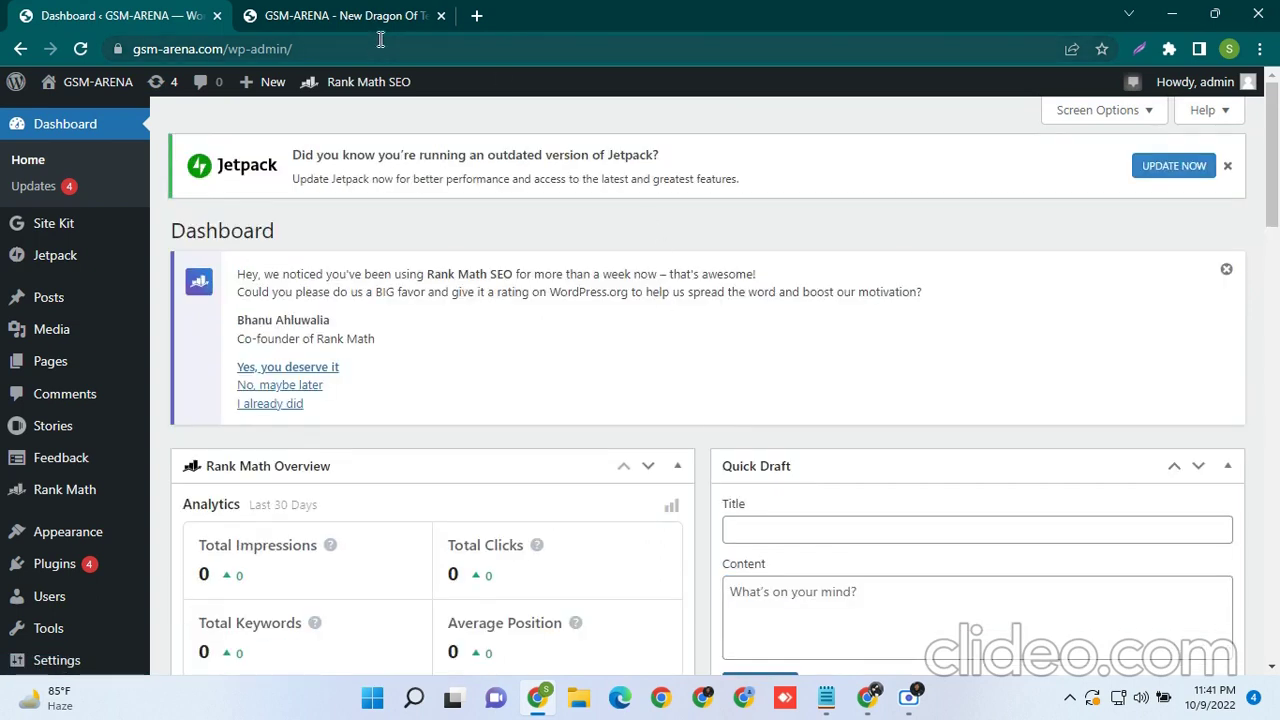
Step: Look through the published posts on the GSM-ARENA home page
click(280, 14)
scroll(450, 300, down, 10)
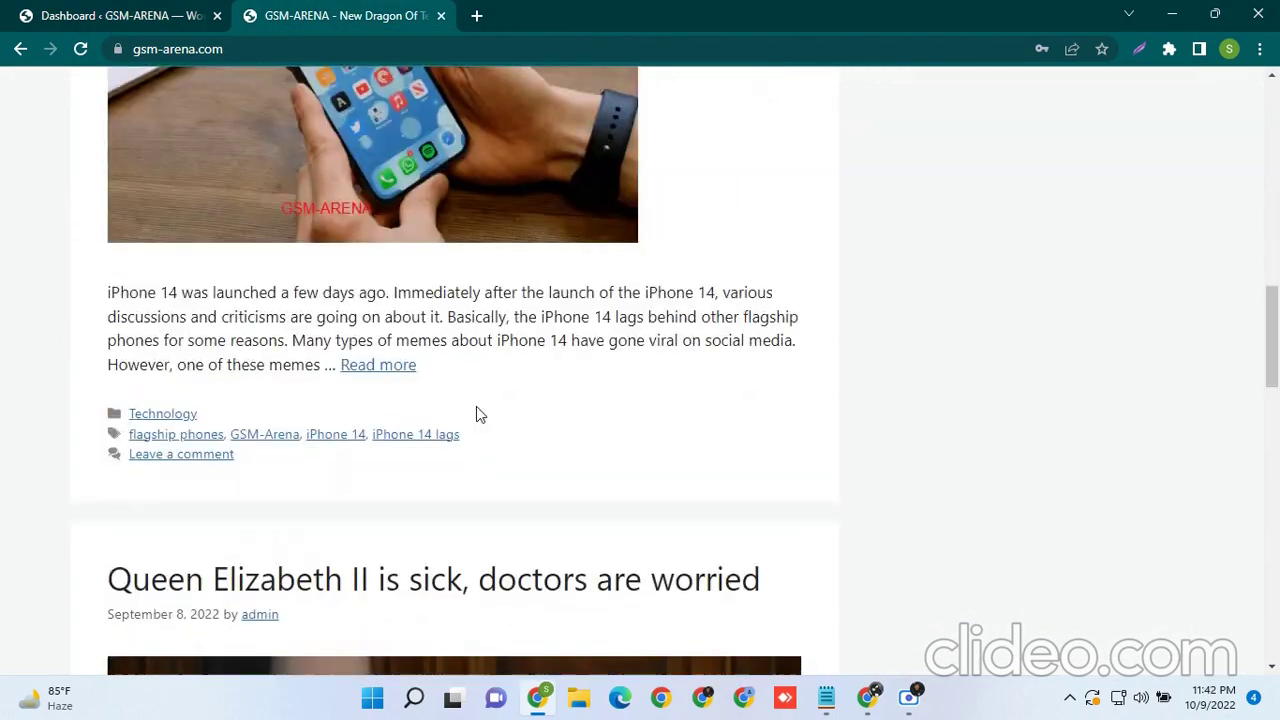
scroll(480, 430, down, 6)
scroll(548, 465, up, 15)
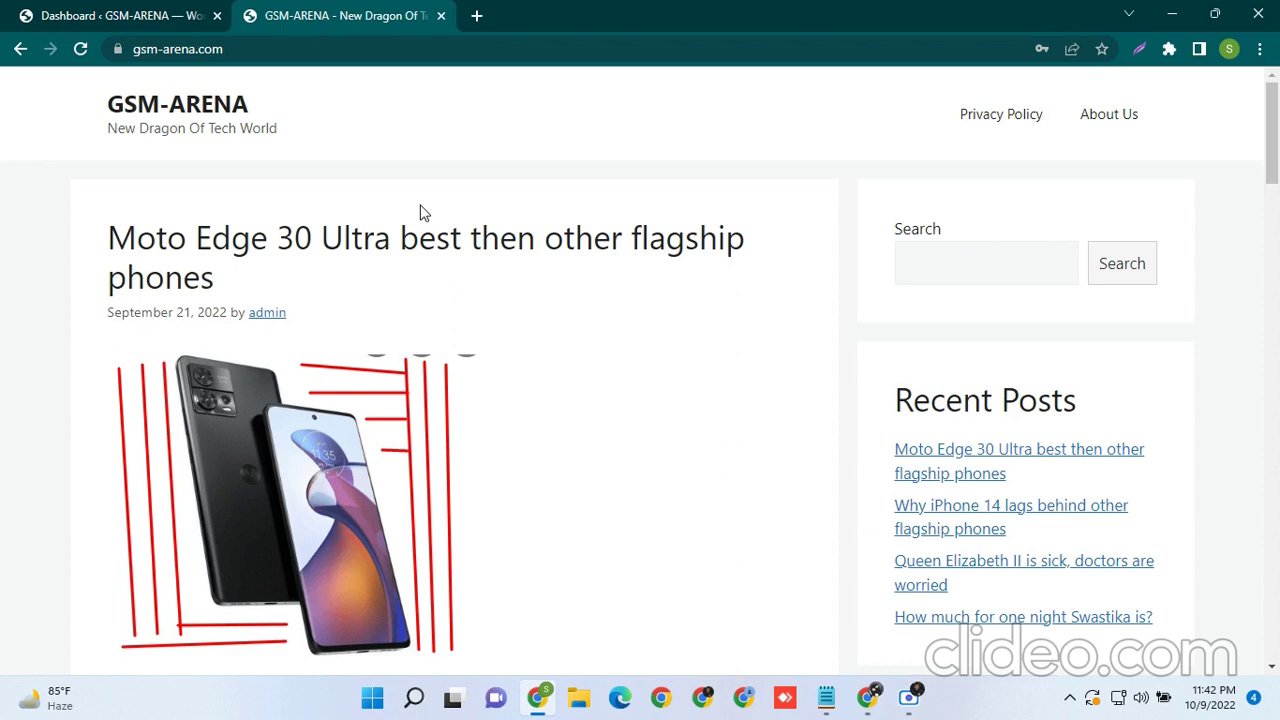
Step: Switch to the Notepad checklist and insert "the" before "website" in item 1, making it "create a unique design of the website"
click(830, 700)
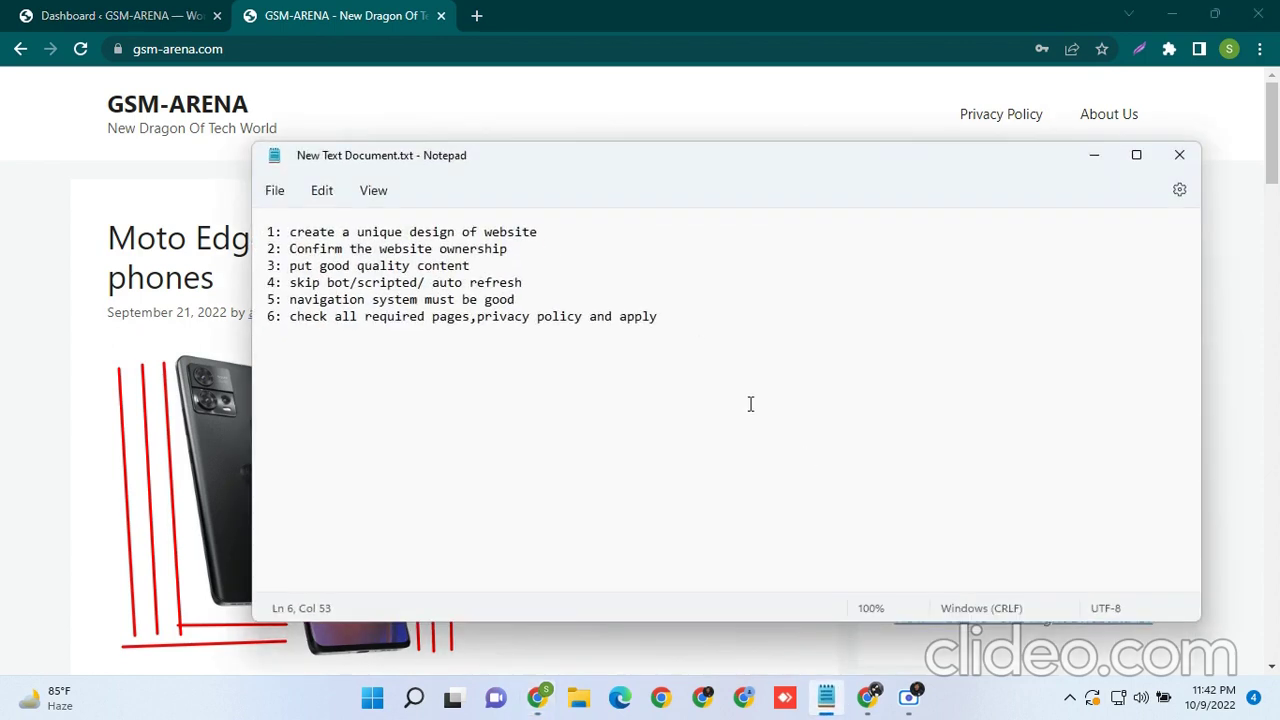
drag(591, 254, 289, 250)
drag(600, 230, 290, 231)
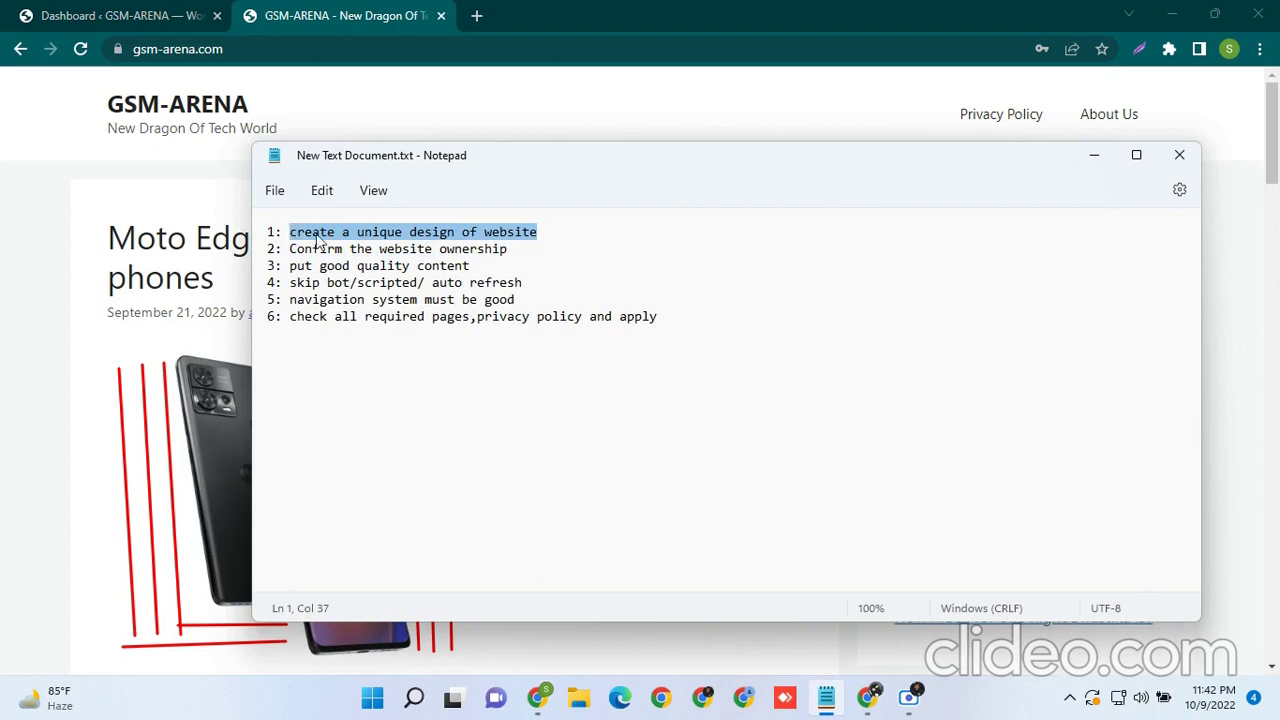
click(484, 231)
text(the)
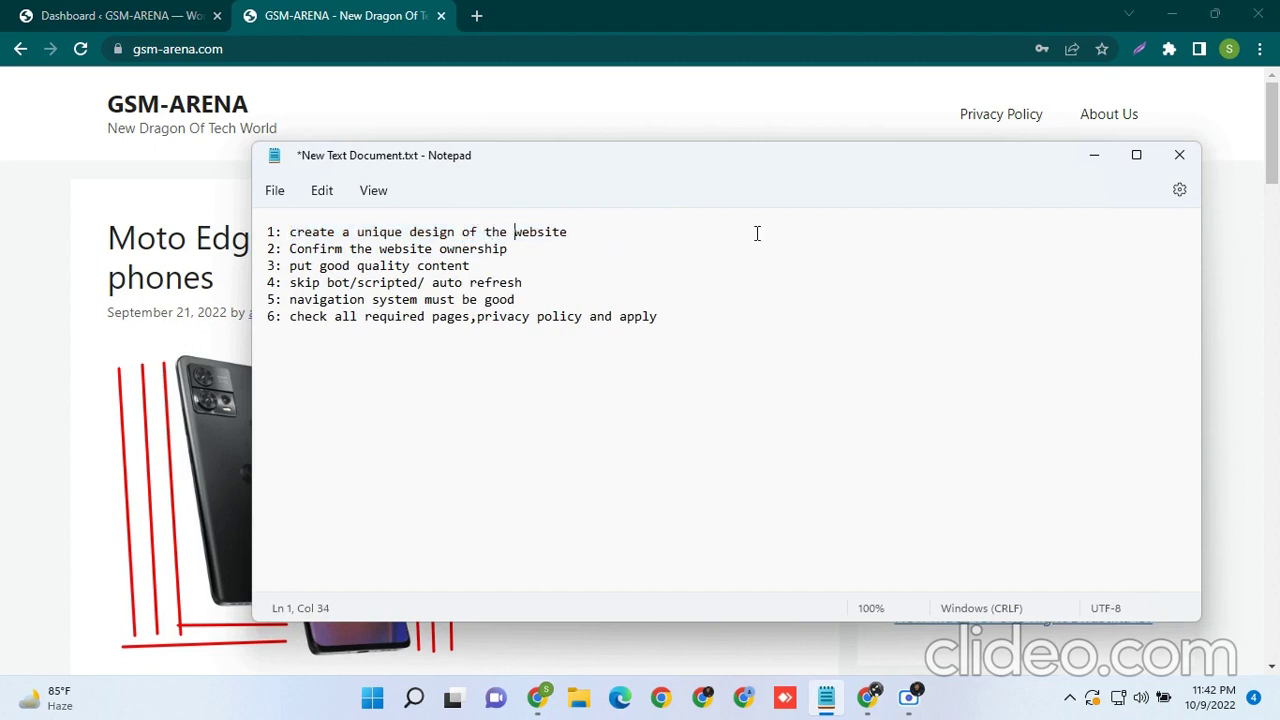
drag(606, 224, 293, 235)
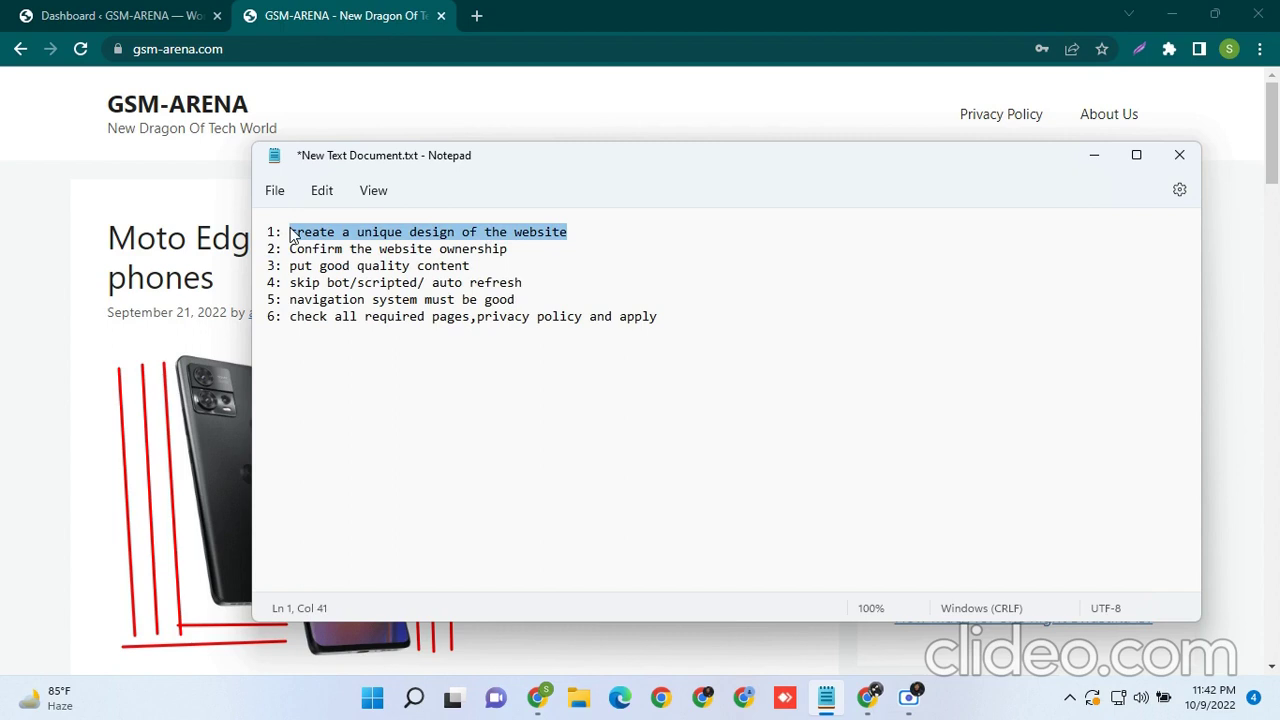
drag(293, 235, 289, 236)
click(1074, 152)
Step: Open the installed themes page in the WordPress admin, highlight the active theme's name, and dismiss the Rank Math rating notice
click(130, 12)
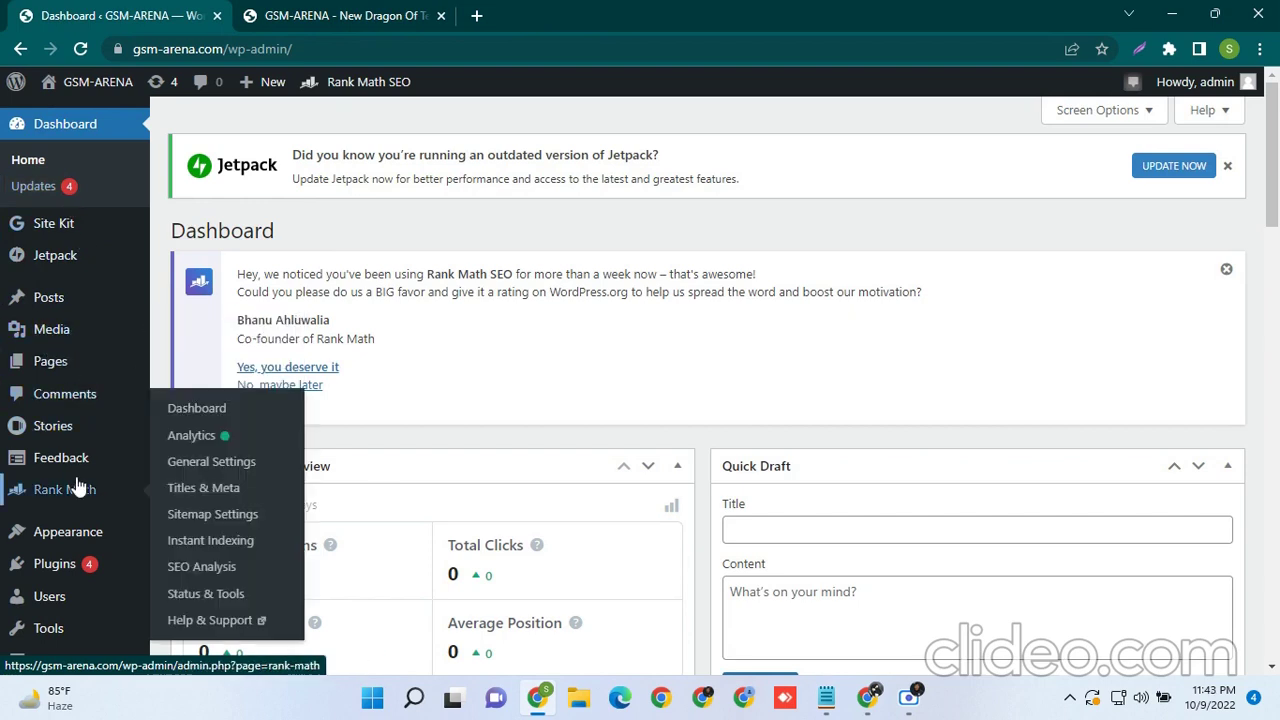
mouse_move(88, 532)
click(184, 474)
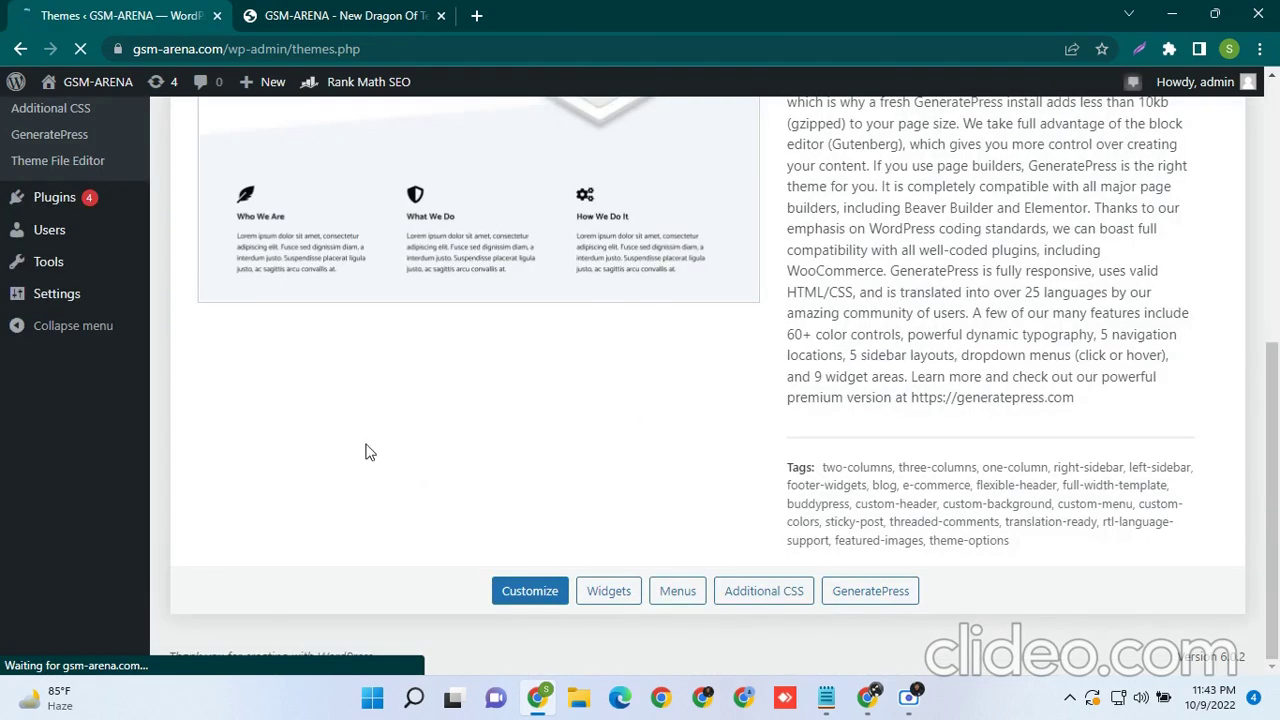
scroll(366, 449, up, 5)
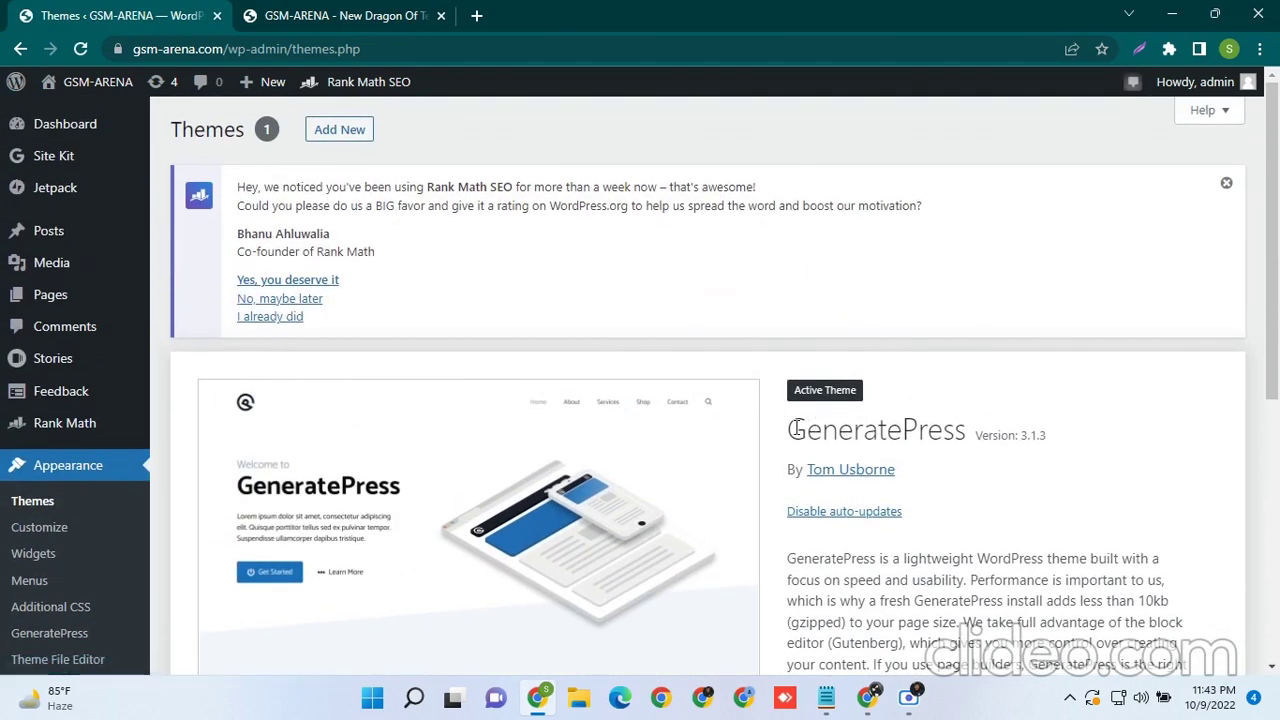
drag(789, 428, 973, 442)
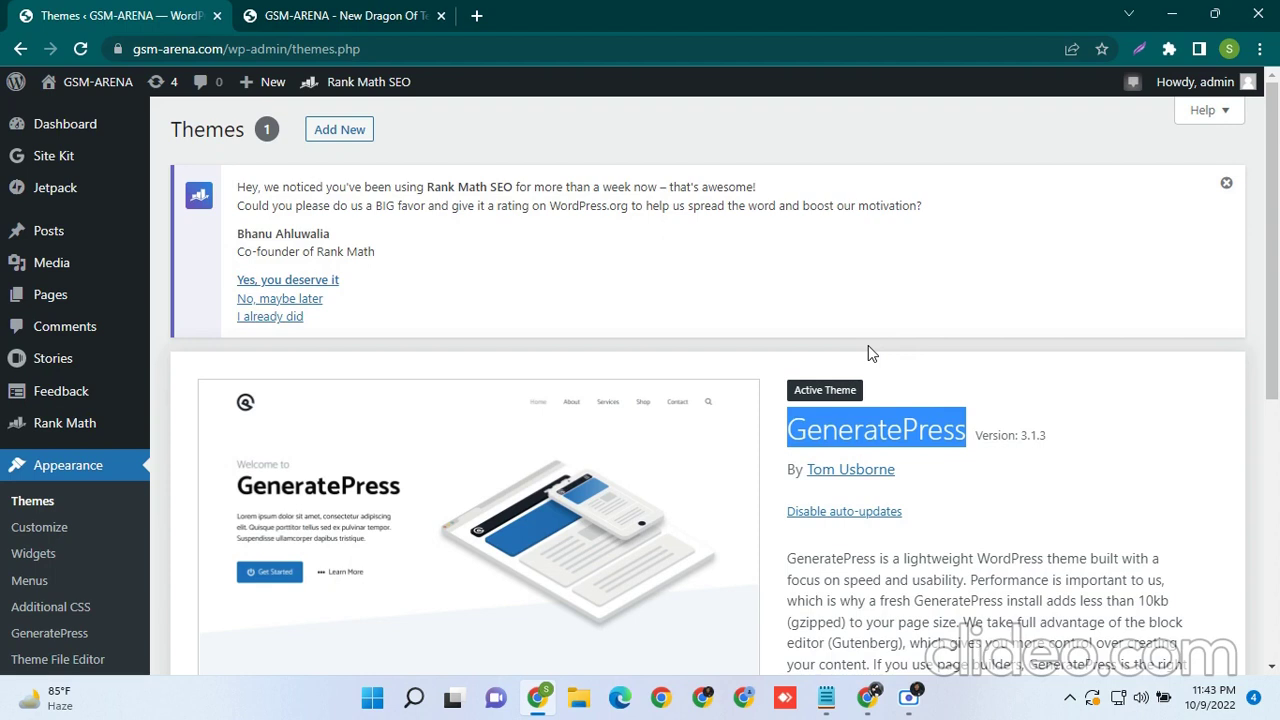
click(1227, 185)
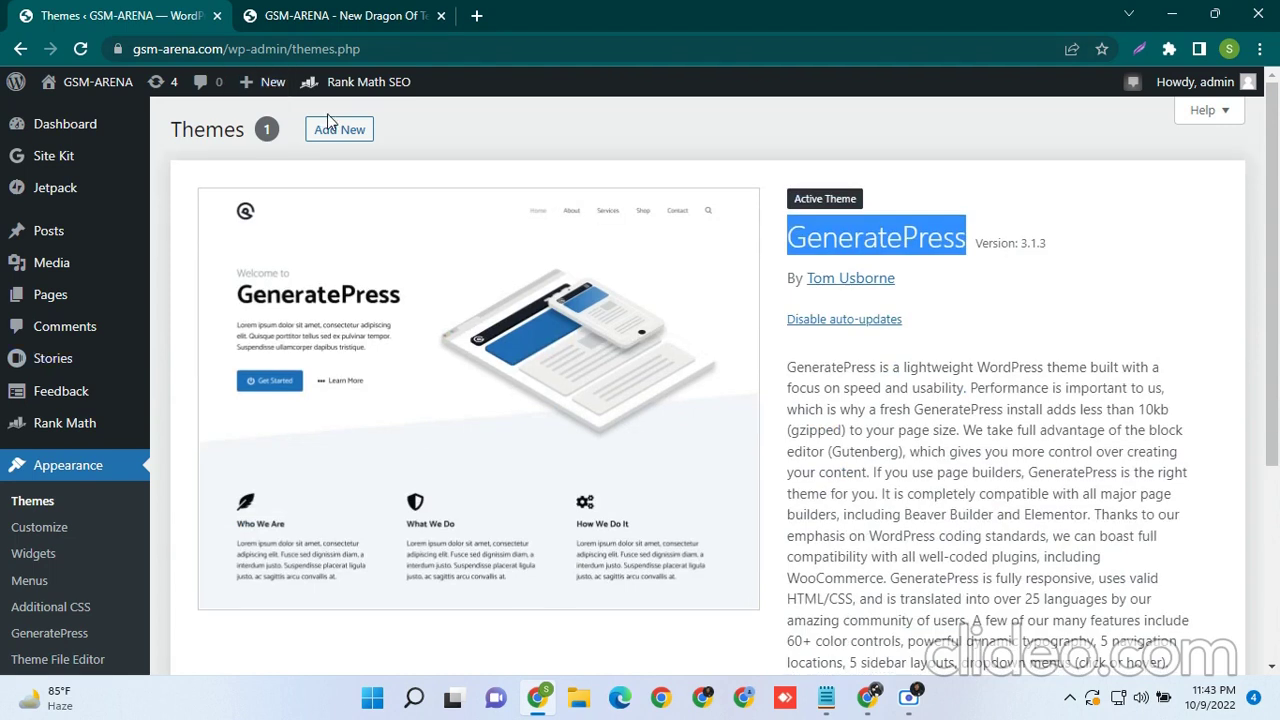
Step: Review the website design item in the Notepad checklist again and return to the WordPress admin
click(822, 700)
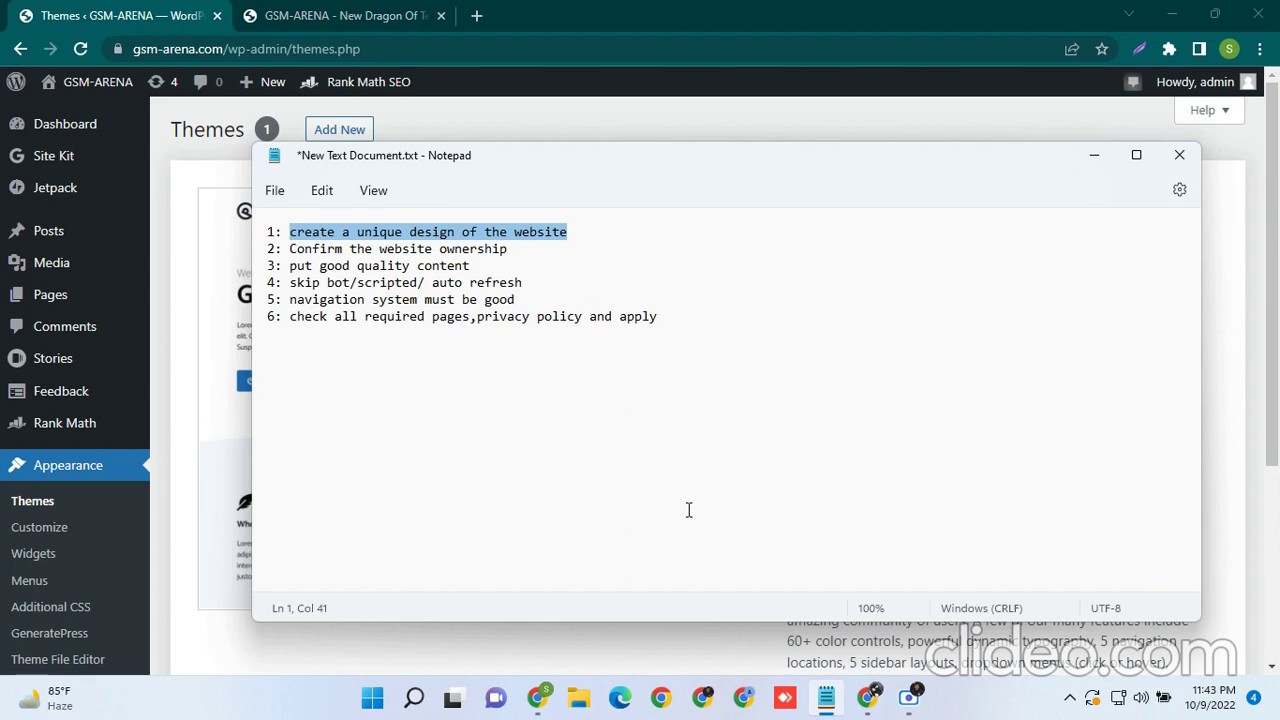
click(1095, 158)
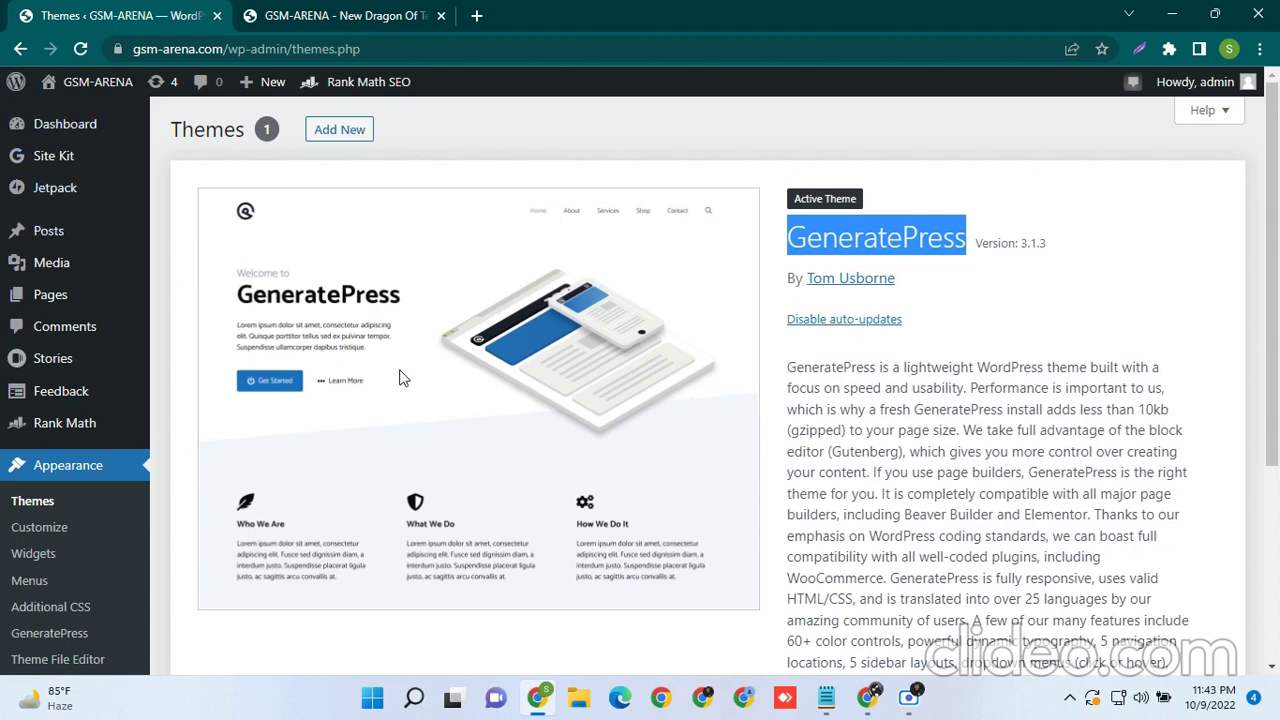
Step: Open the Site Kit dashboard and examine the site's All Users figure and traffic charts for the last 28 days
click(85, 173)
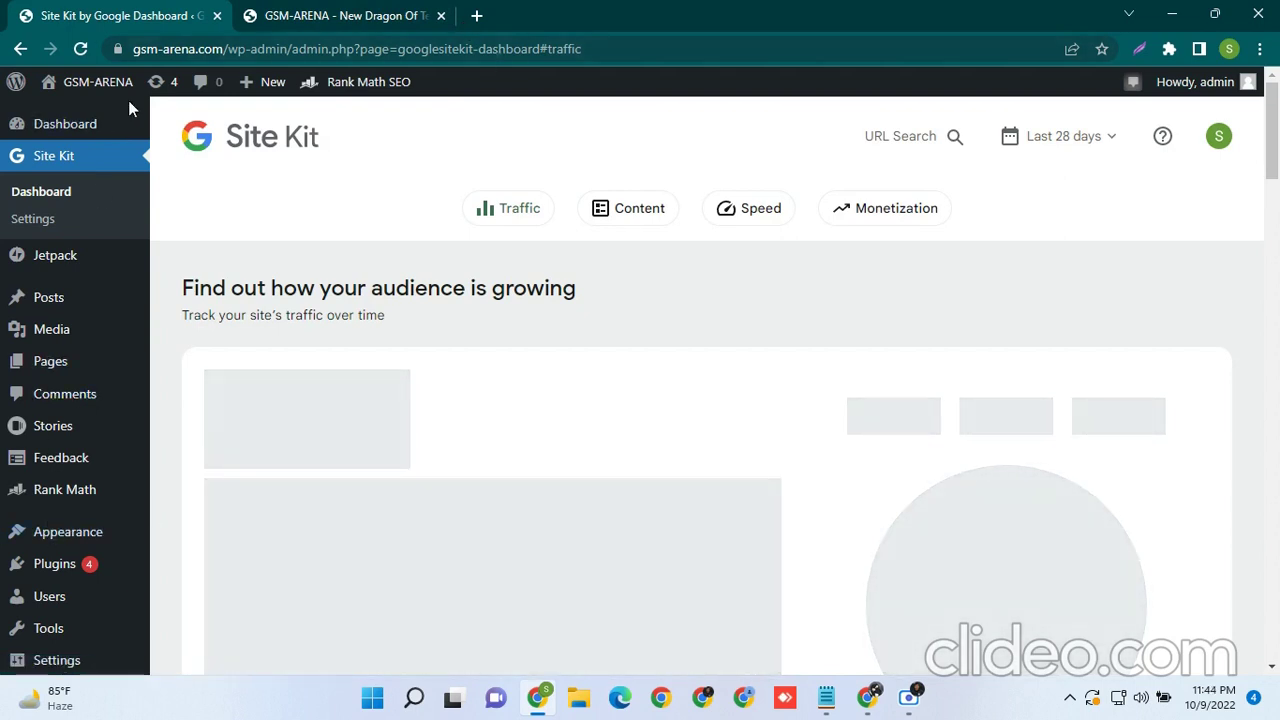
click(360, 17)
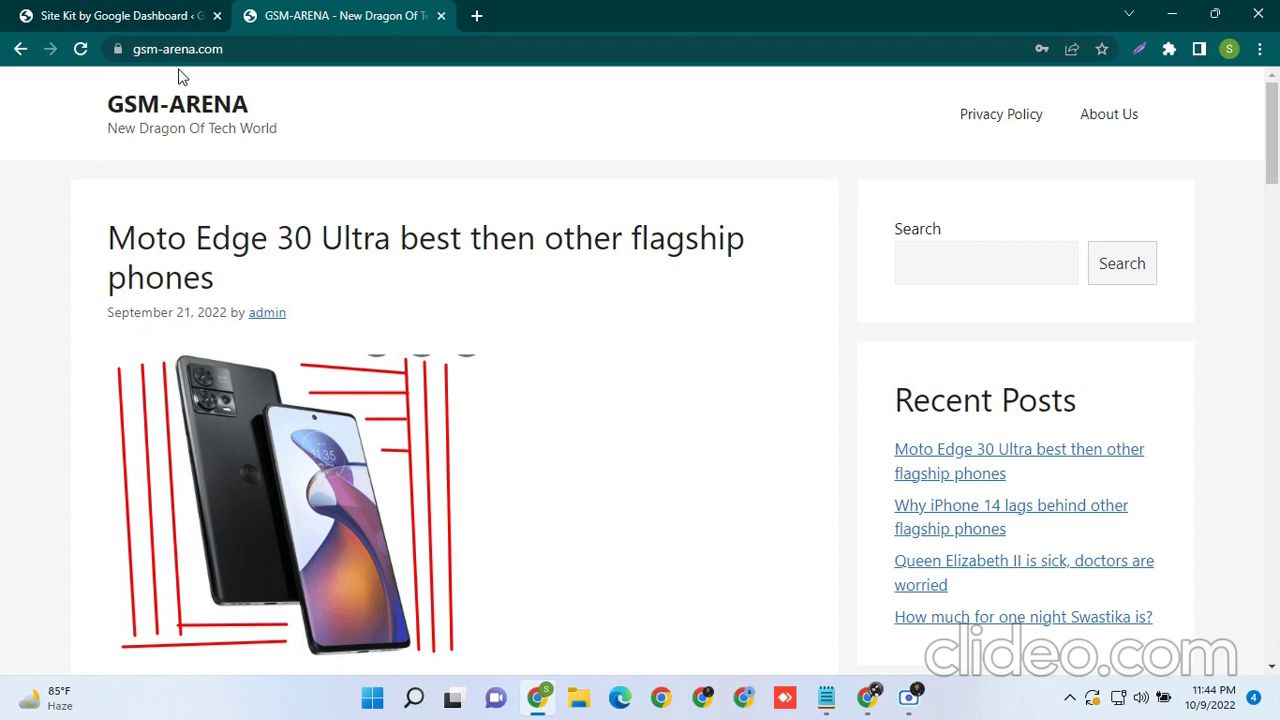
click(180, 12)
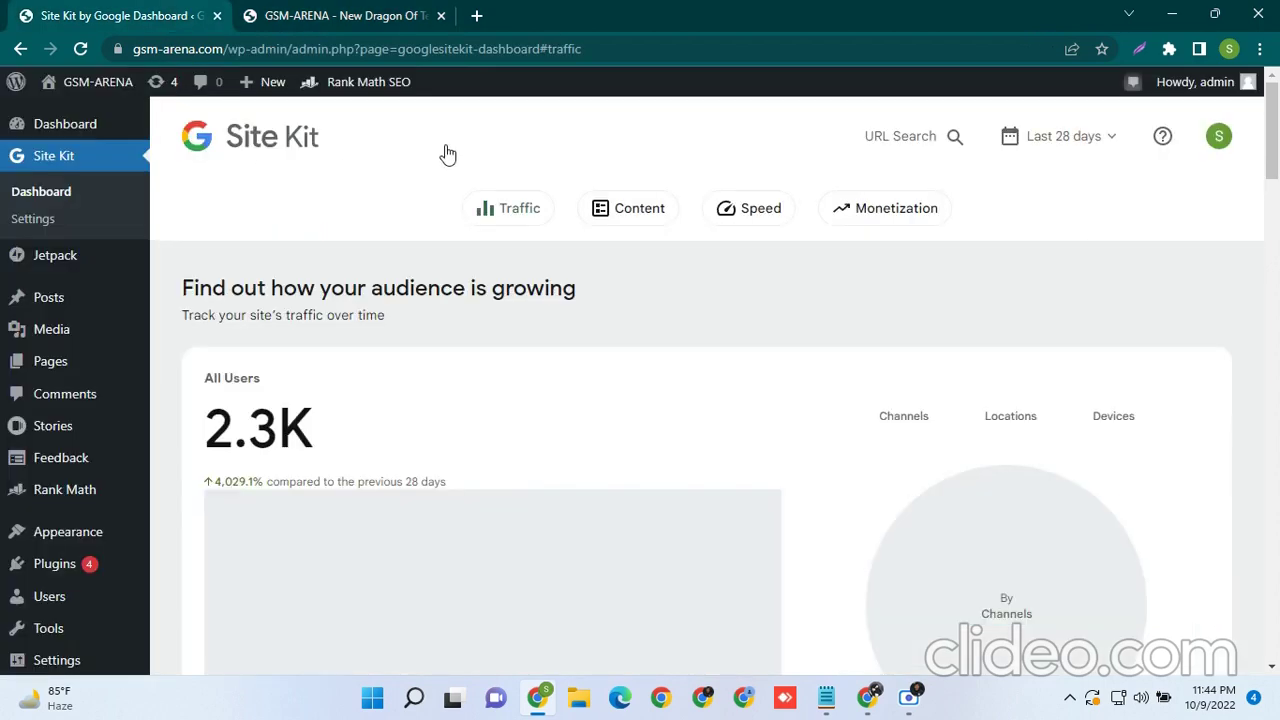
scroll(465, 256, down, 3)
scroll(465, 256, up, 3)
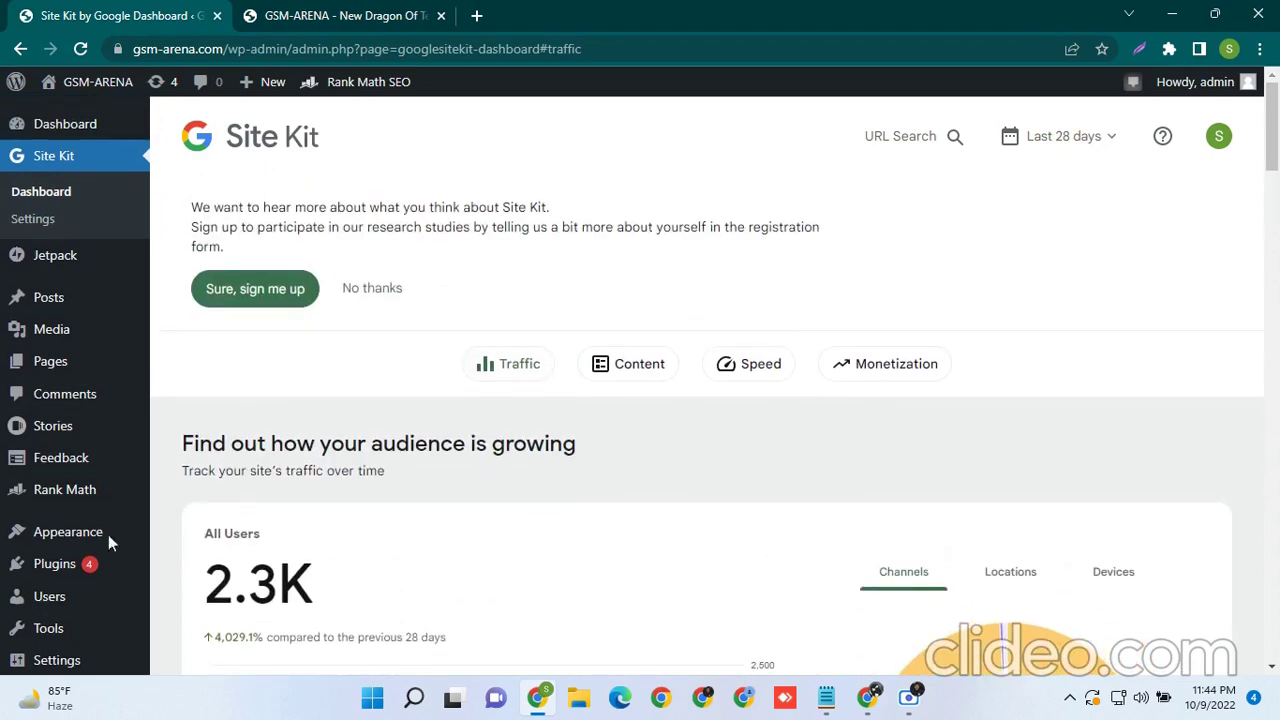
scroll(670, 549, down, 3)
scroll(670, 549, down, 2)
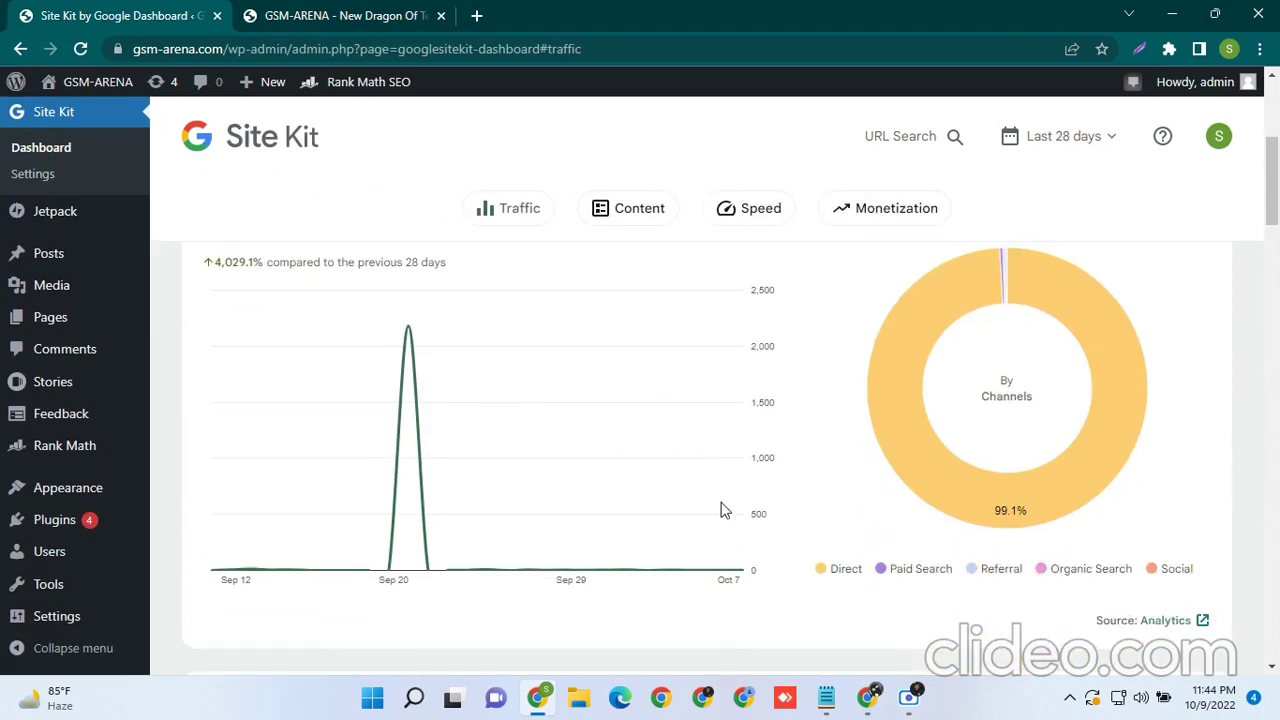
scroll(723, 509, up, 5)
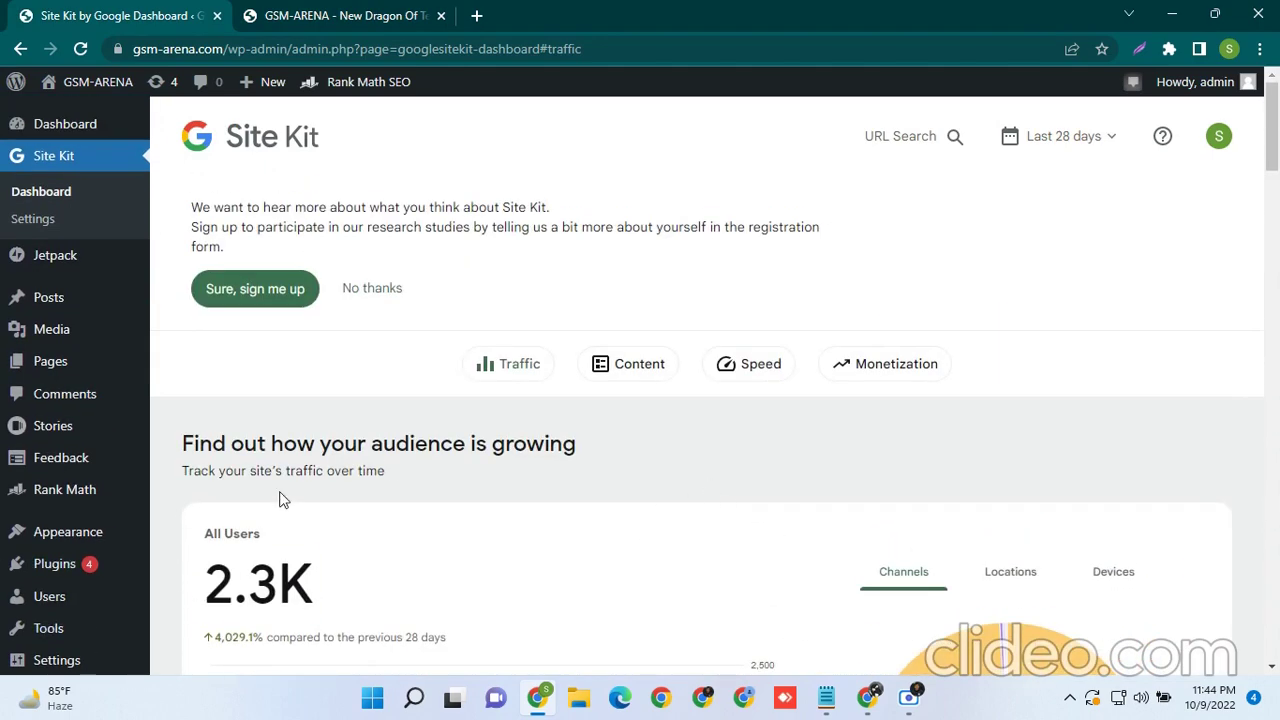
double_click(258, 584)
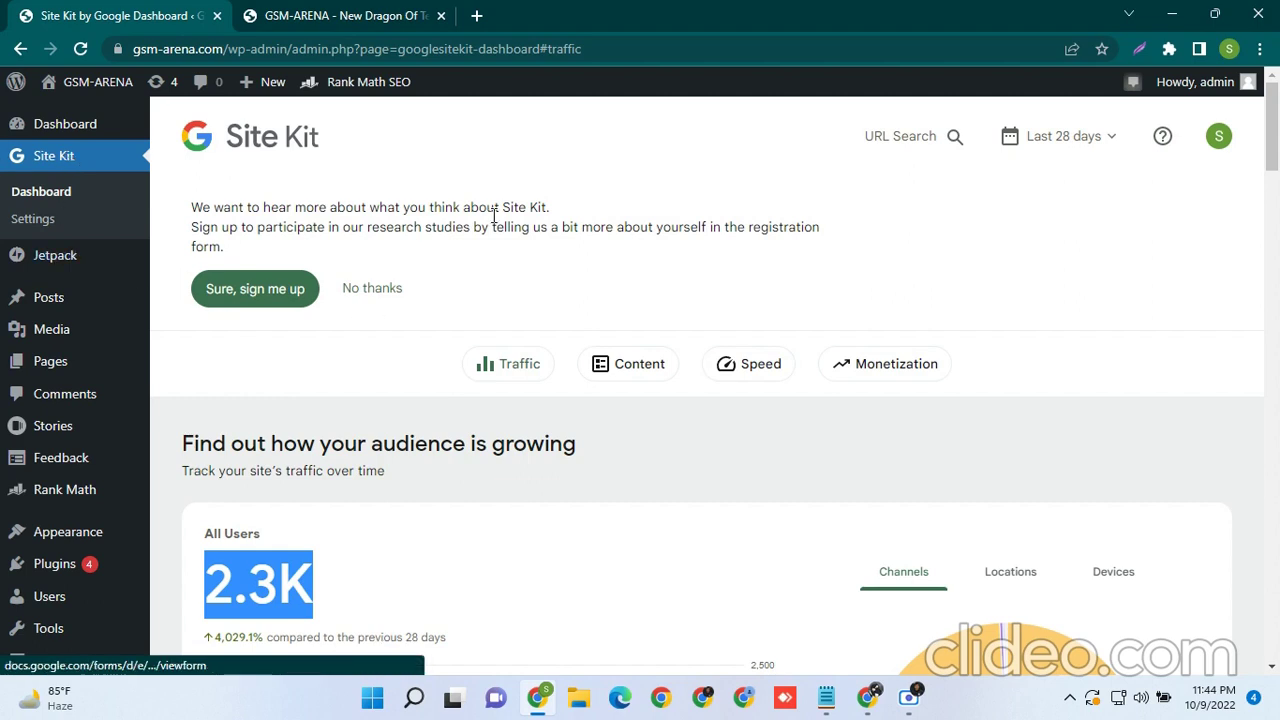
Step: View the GSM-ARENA home page, check the website ownership item in the Notepad checklist, and return to the browser
click(395, 12)
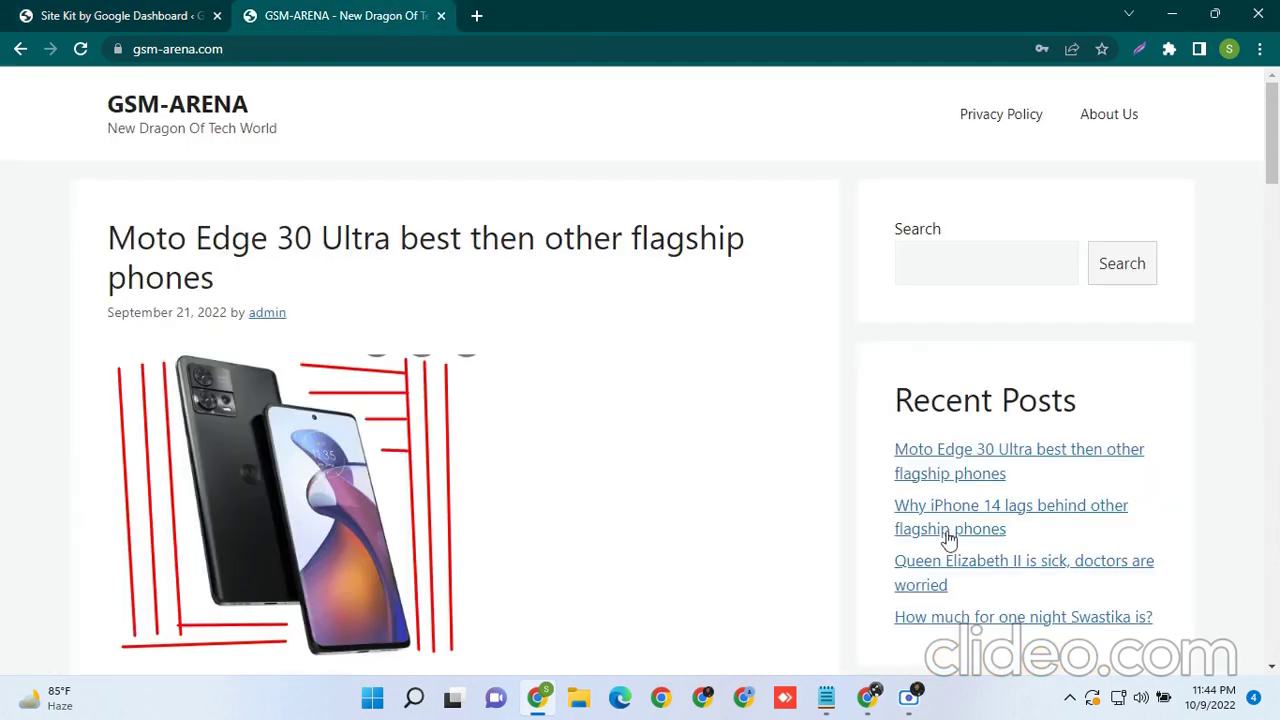
click(826, 697)
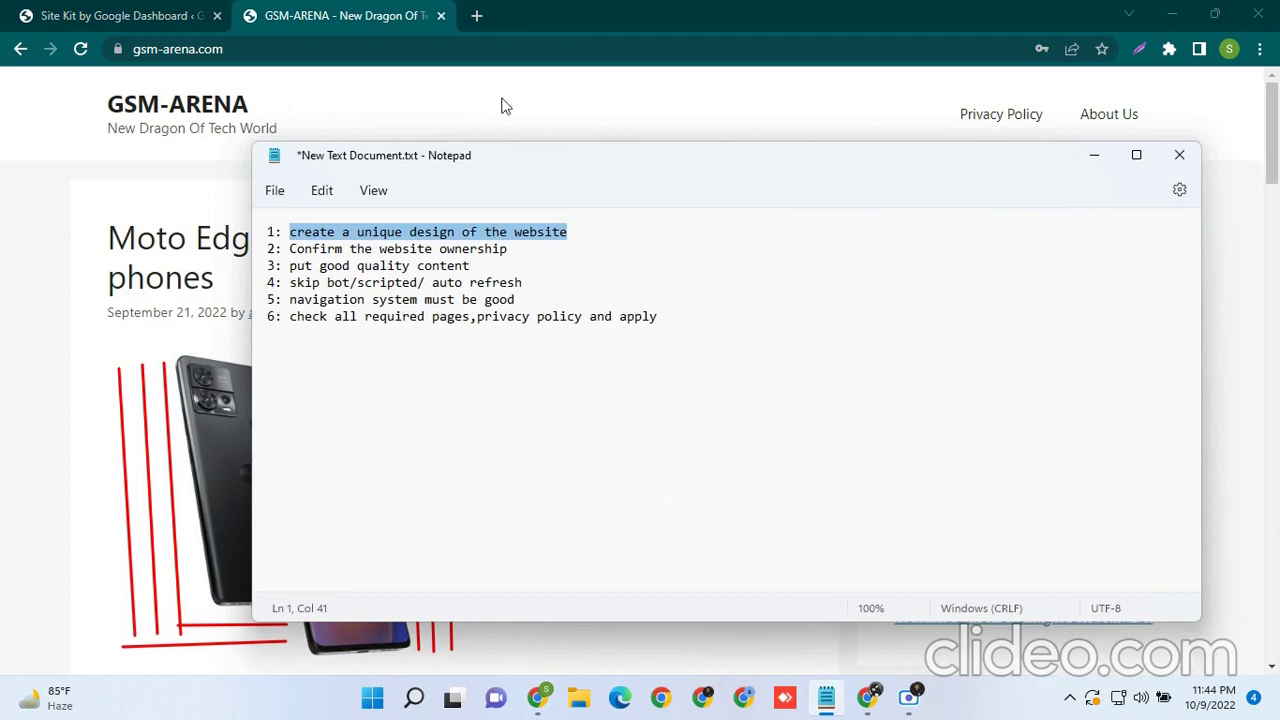
click(323, 50)
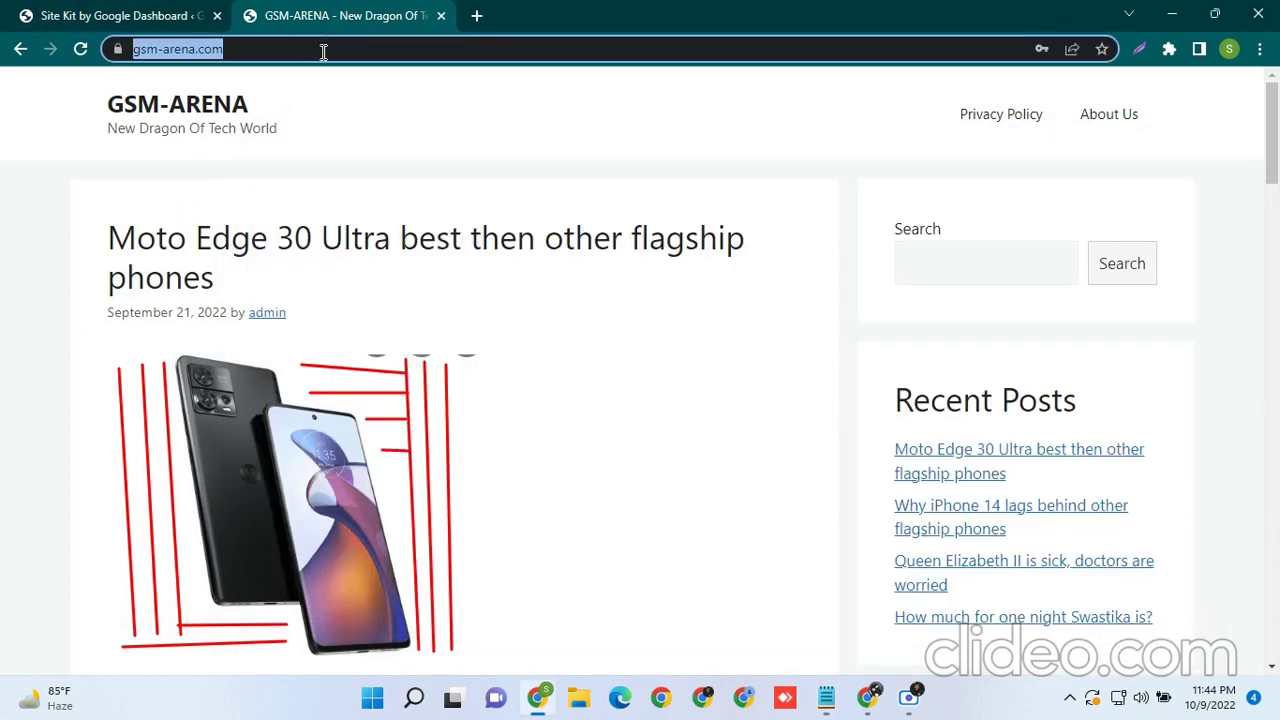
Step: Open Google Search Console's URL Inspection page for the gsm-arena.com property in a new browser tab
click(477, 15)
text(sear)
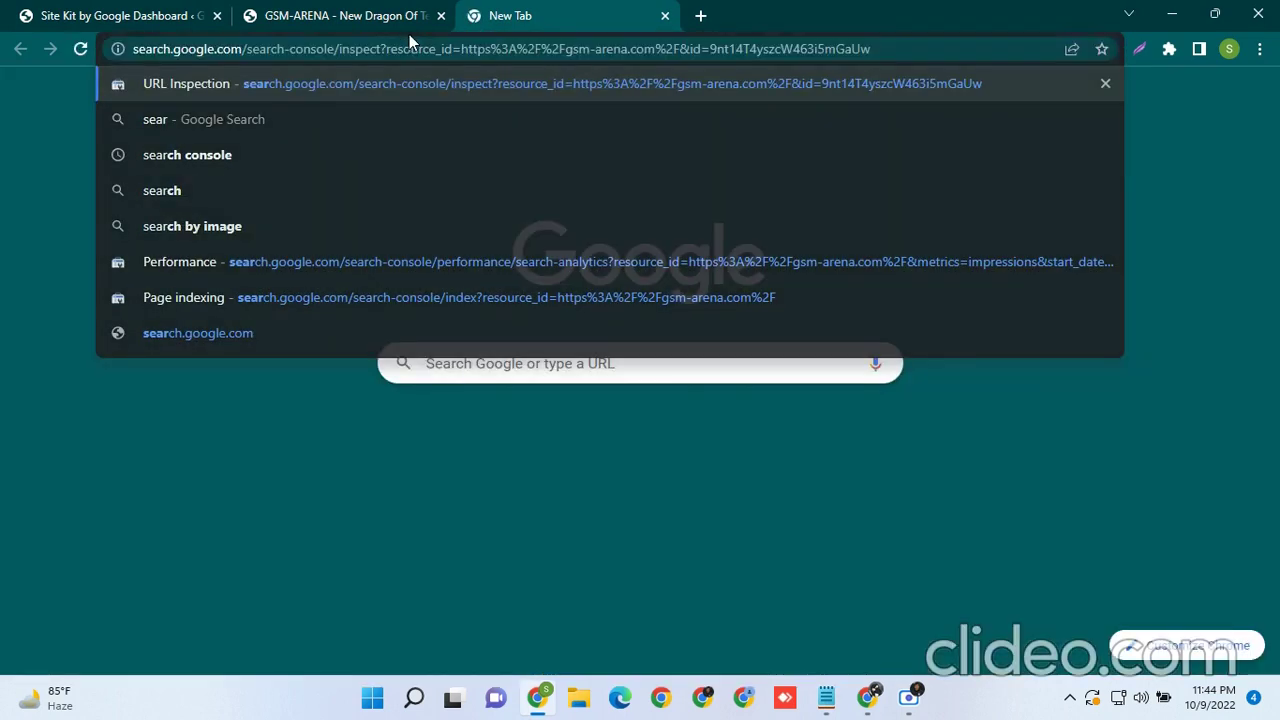
key(Return)
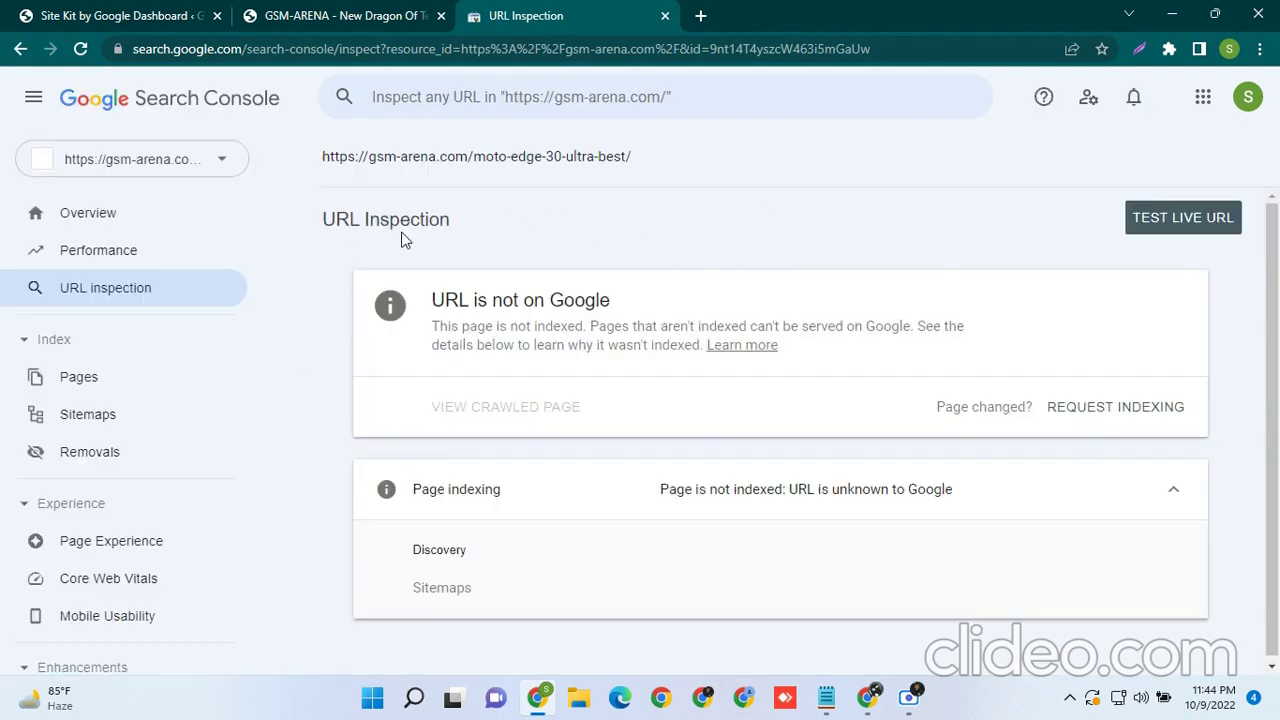
Step: Look into the Search Console user settings, close them, and open the property's Settings page to check ownership verification
scroll(147, 512, down, 2)
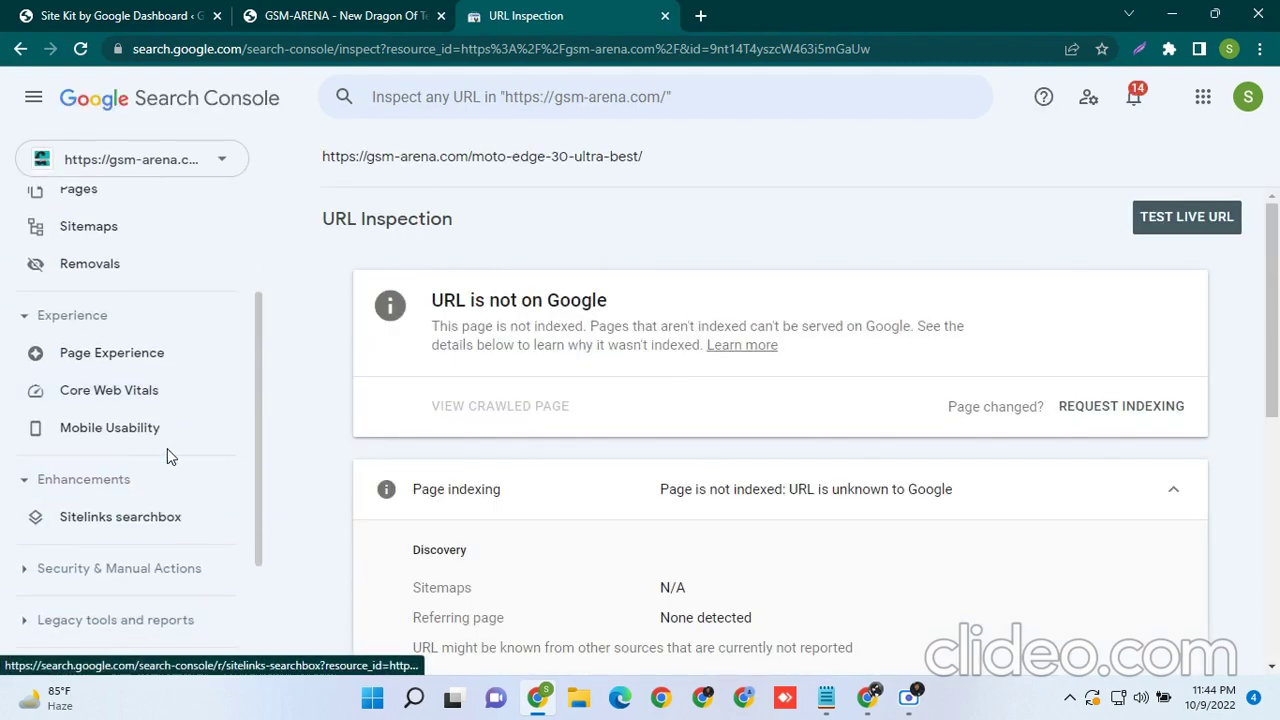
click(1088, 100)
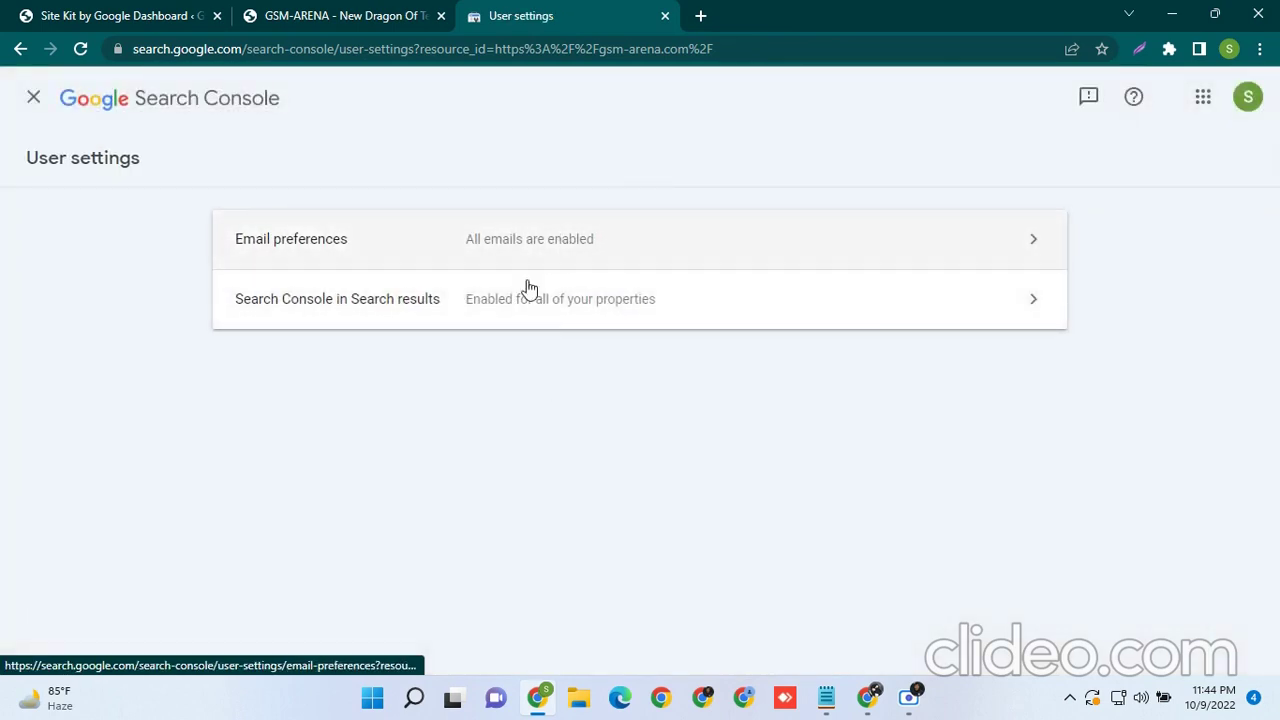
click(36, 100)
scroll(70, 373, down, 4)
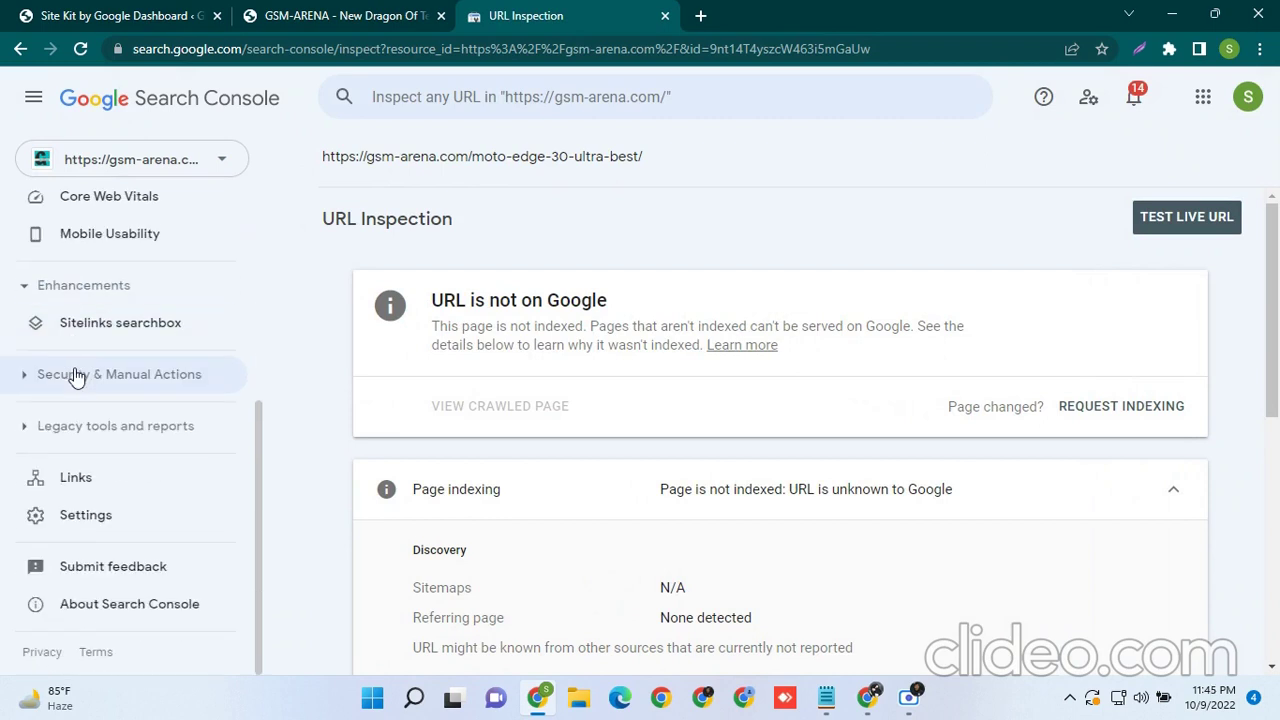
click(106, 518)
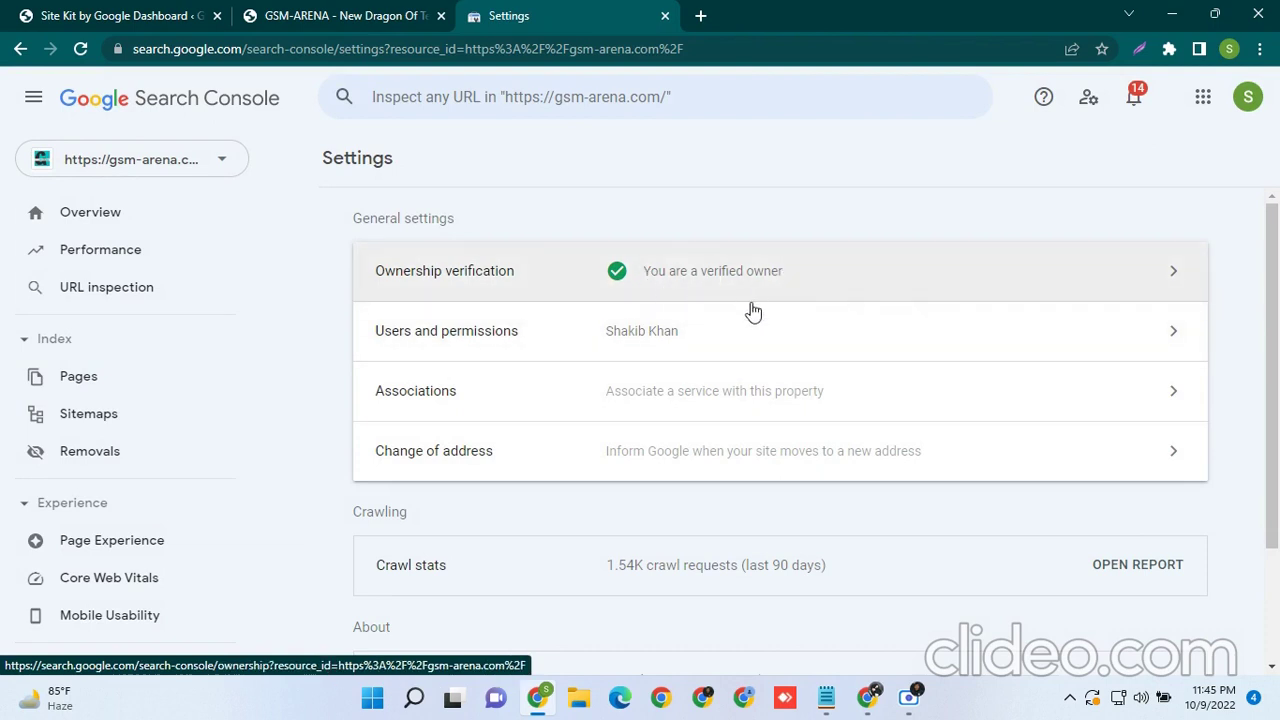
Step: Close the Search Console tab and place the cursor at the end of item 3, "put good quality content", in the Notepad checklist
click(665, 15)
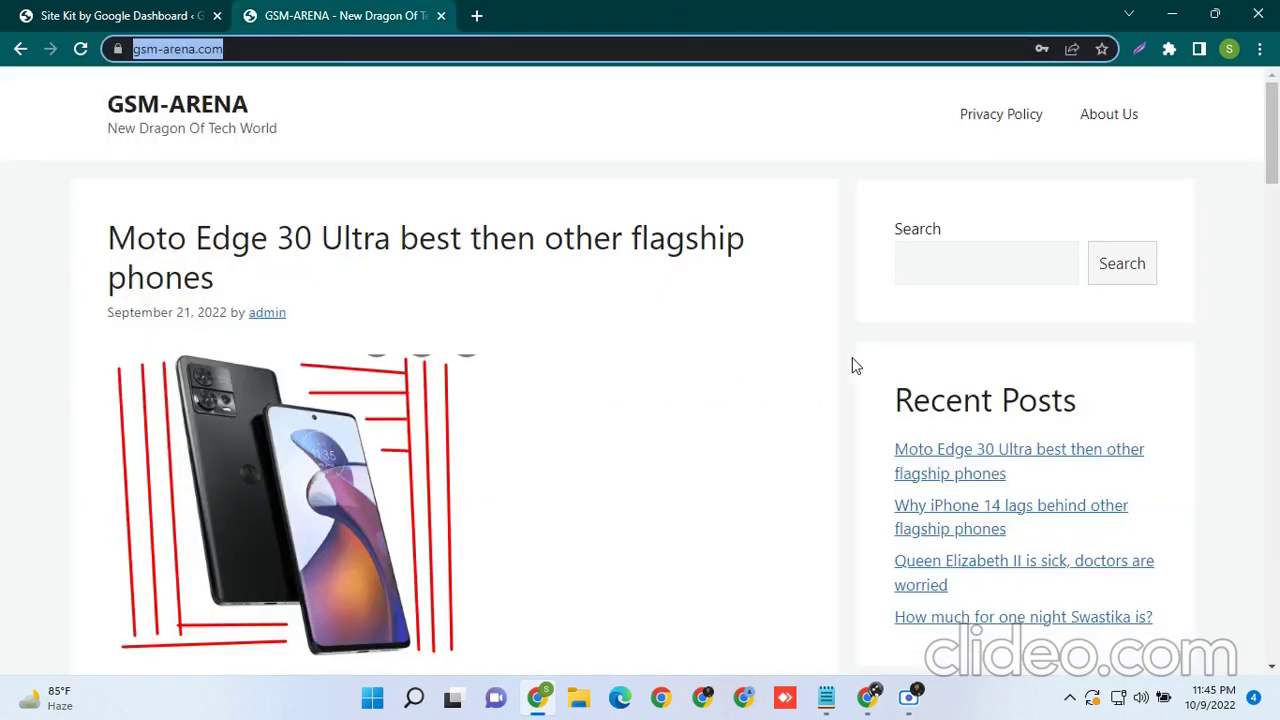
mouse_move(872, 694)
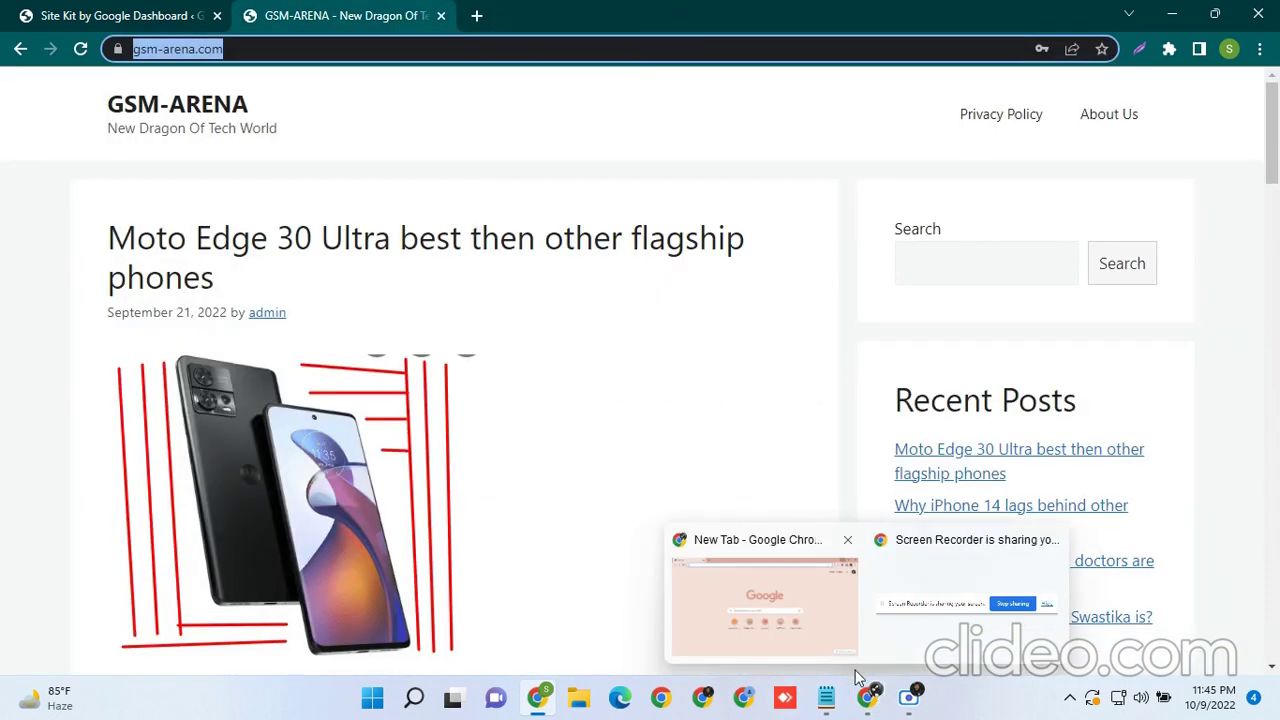
click(826, 697)
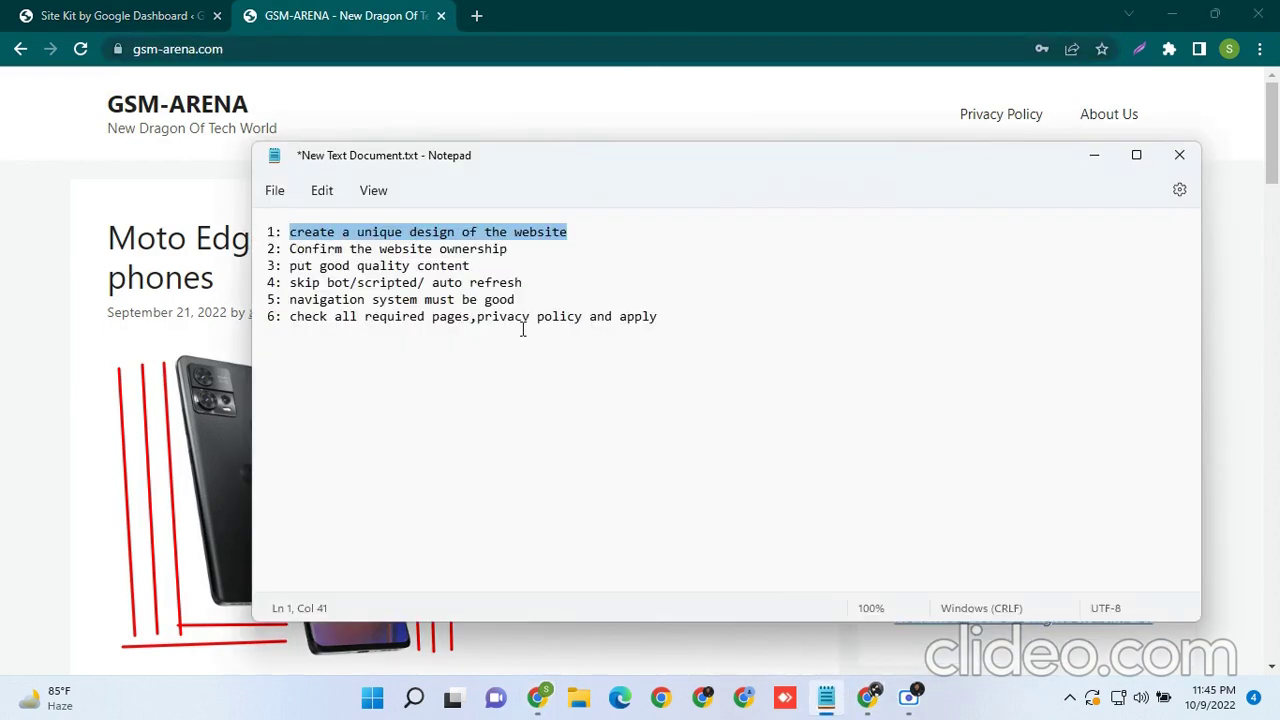
mouse_move(534, 255)
mouse_down()
mouse_move(300, 252)
mouse_move(305, 266)
mouse_move(543, 274)
mouse_up()
click(549, 274)
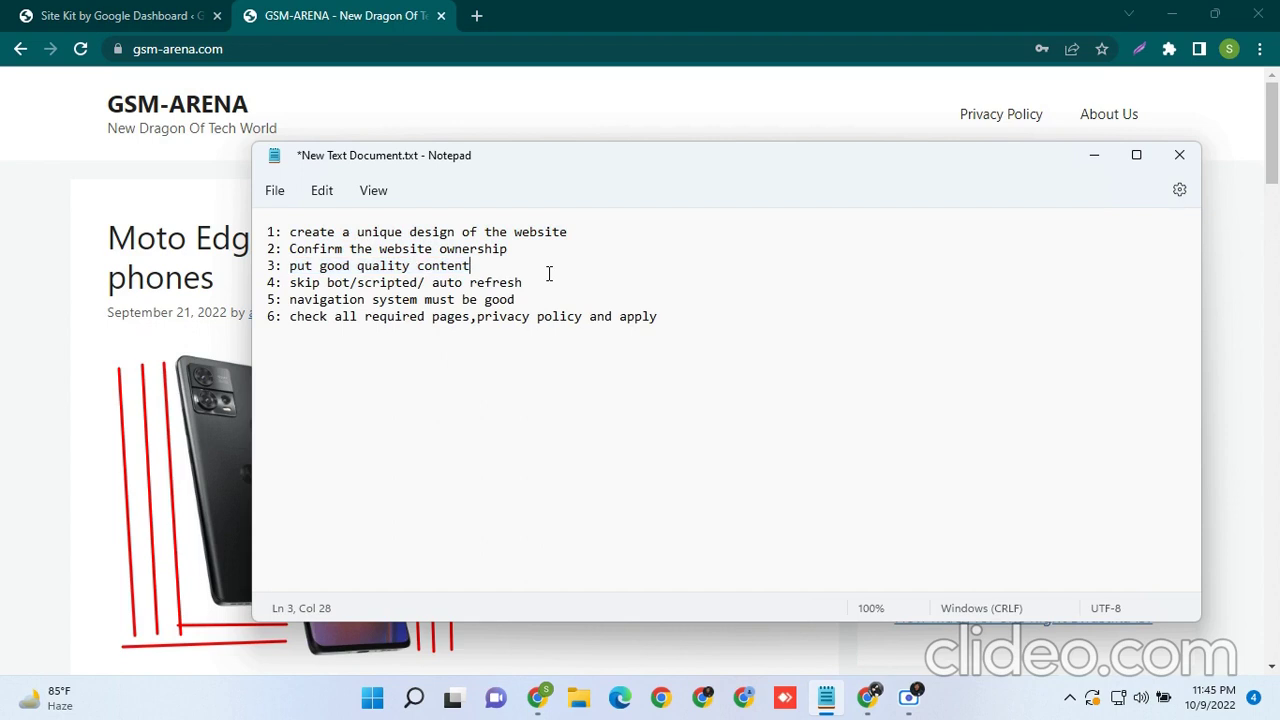